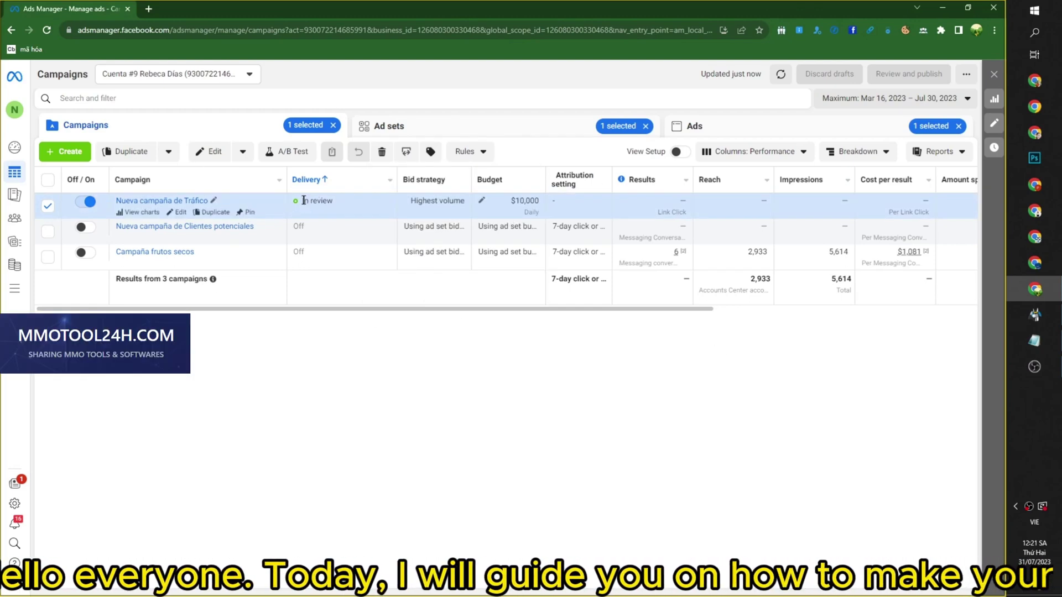
Check that the campaign's ad set and ad are both In review, then return to the campaign list.
{"action": "left_click", "coordinate": [533, 416]}
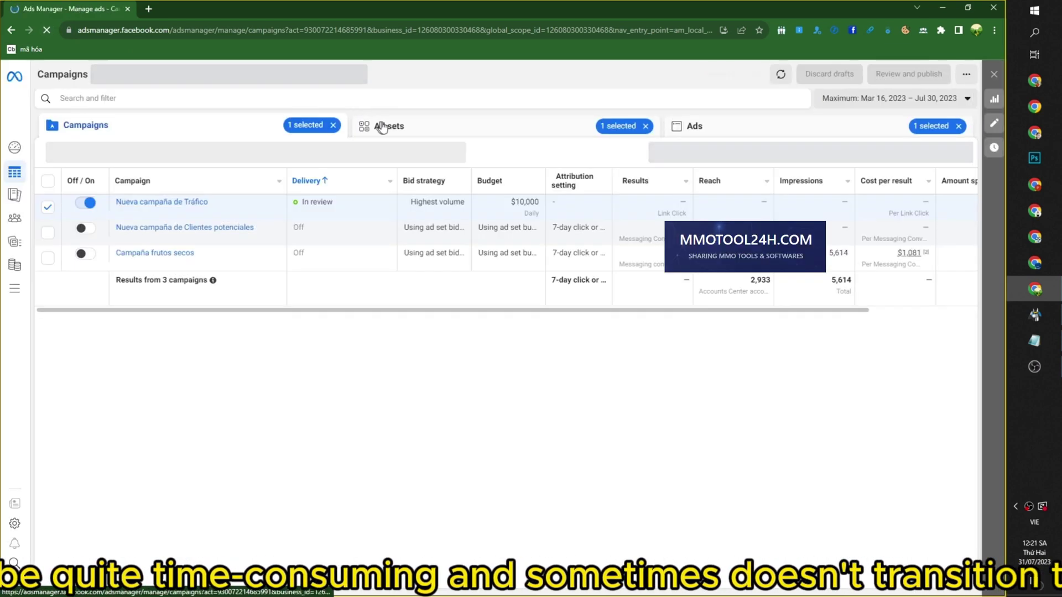
{"action": "left_click", "coordinate": [464, 129]}
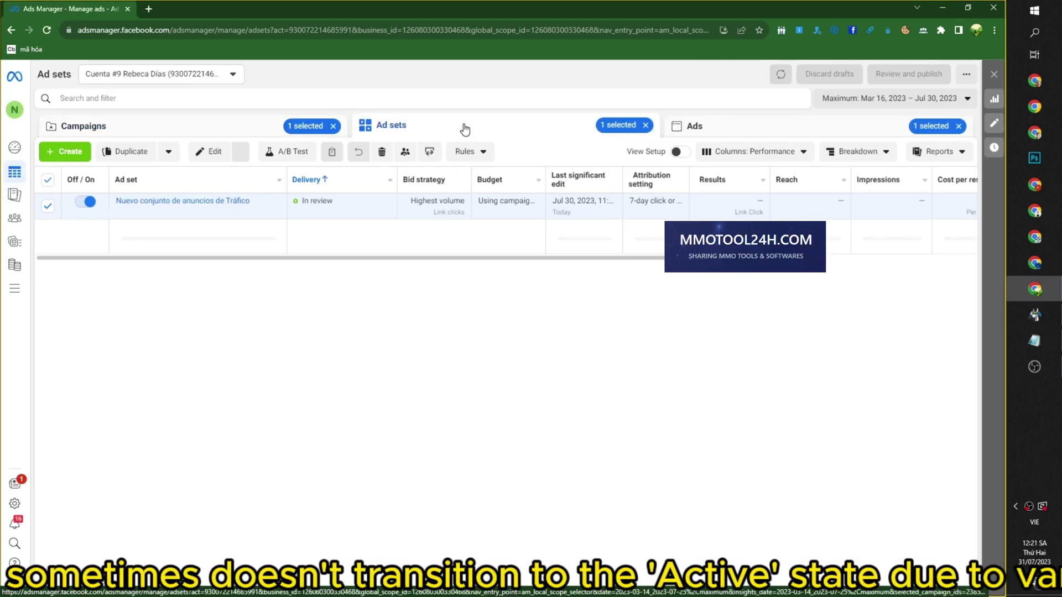
{"action": "triple_click", "coordinate": [310, 202]}
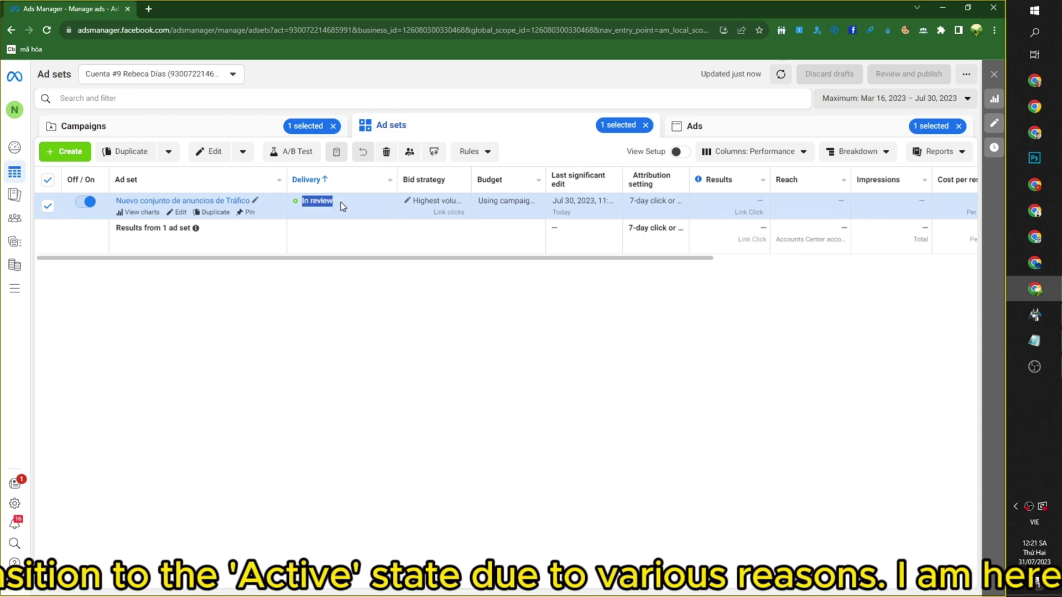
{"action": "left_click", "coordinate": [693, 125]}
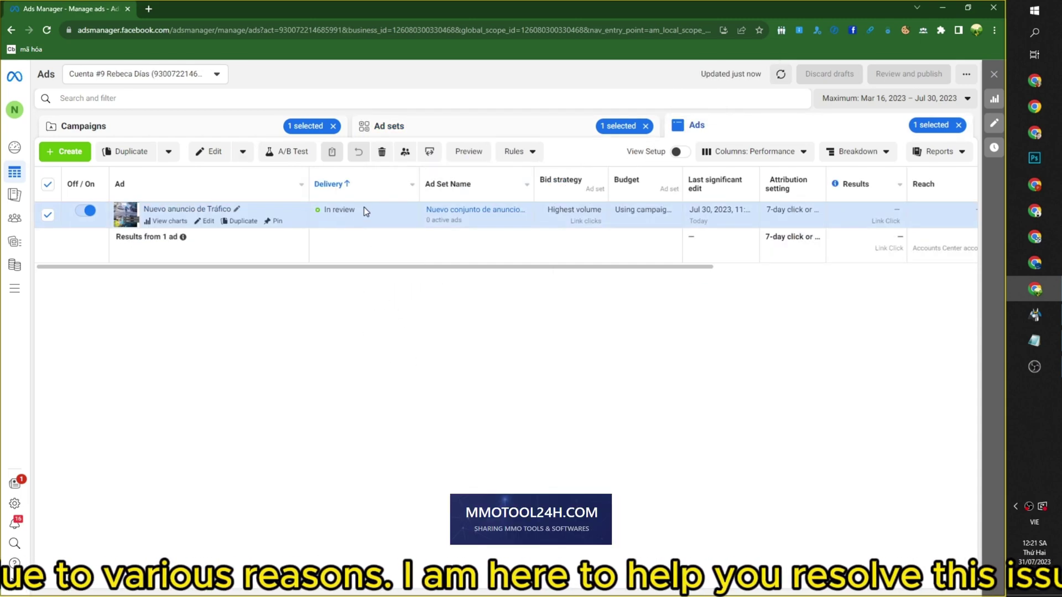
{"action": "triple_click", "coordinate": [354, 209]}
{"action": "left_click", "coordinate": [403, 382]}
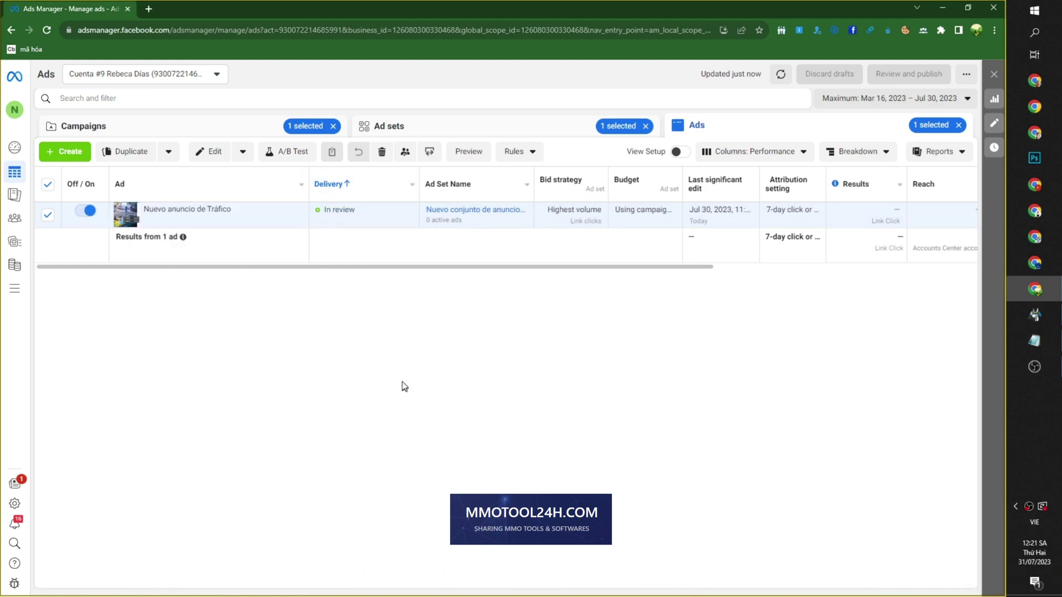
{"action": "left_click", "coordinate": [554, 127]}
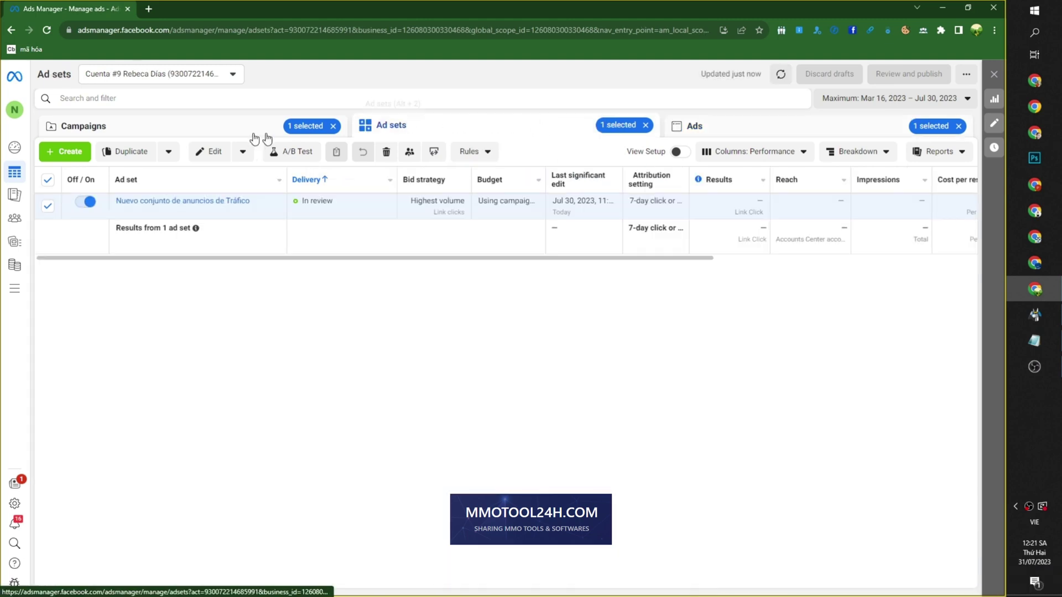
{"action": "left_click", "coordinate": [225, 134]}
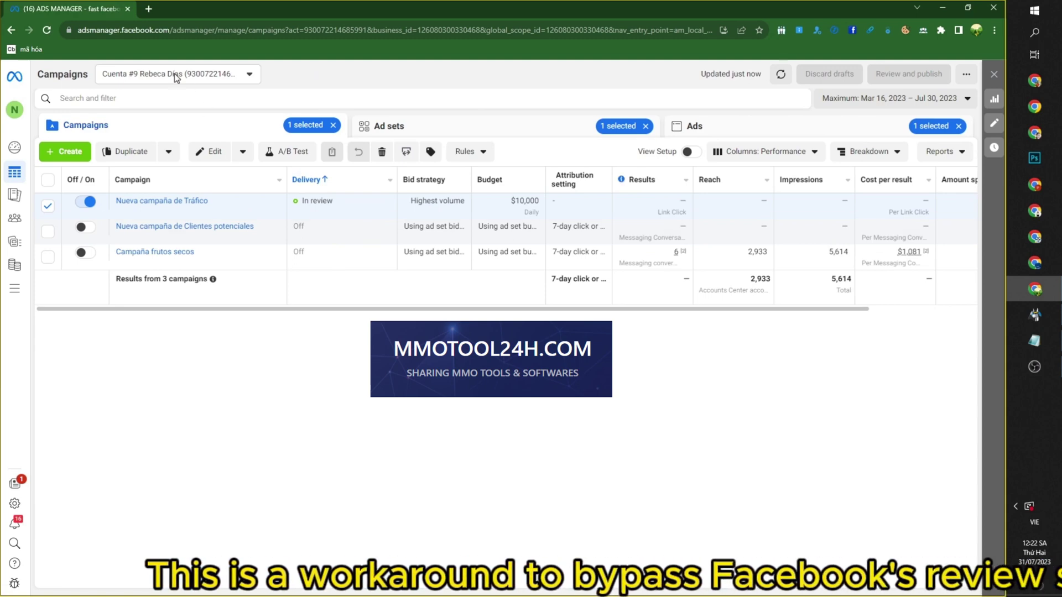
In a new tab, go to mmotool24h.com and open the In Review-to-Active speed-up article.
{"action": "left_click", "coordinate": [149, 9]}
{"action": "type", "text": "m"}
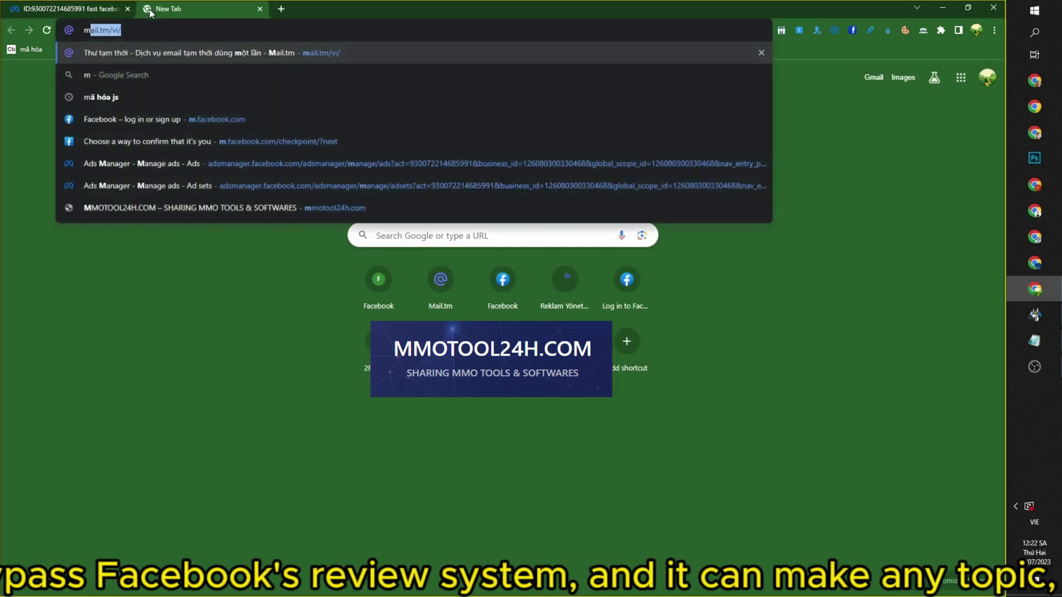
{"action": "type", "text": "m"}
{"action": "key", "text": "Return"}
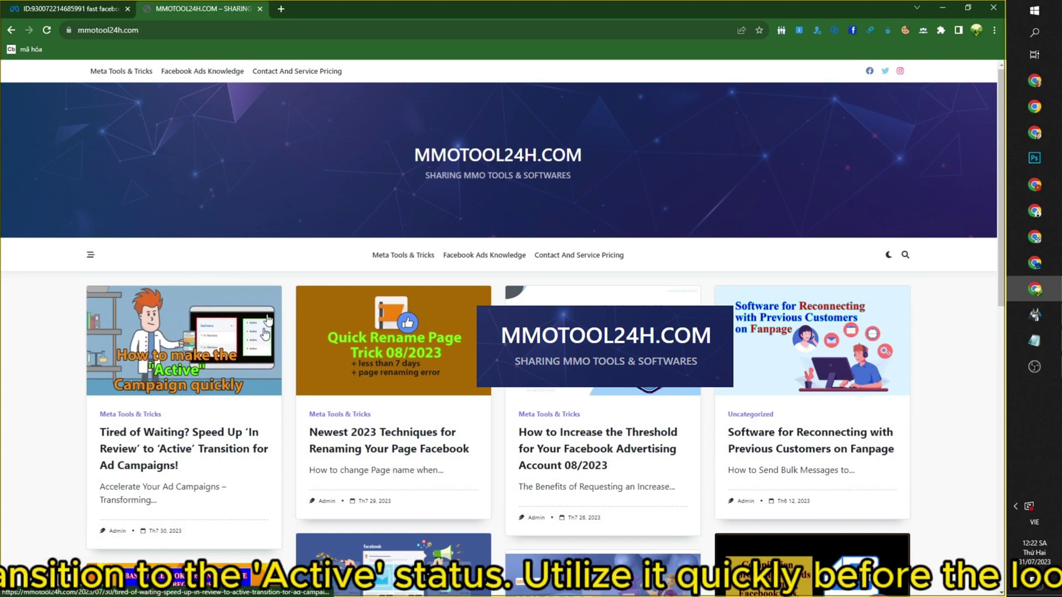
{"action": "left_click", "coordinate": [162, 446]}
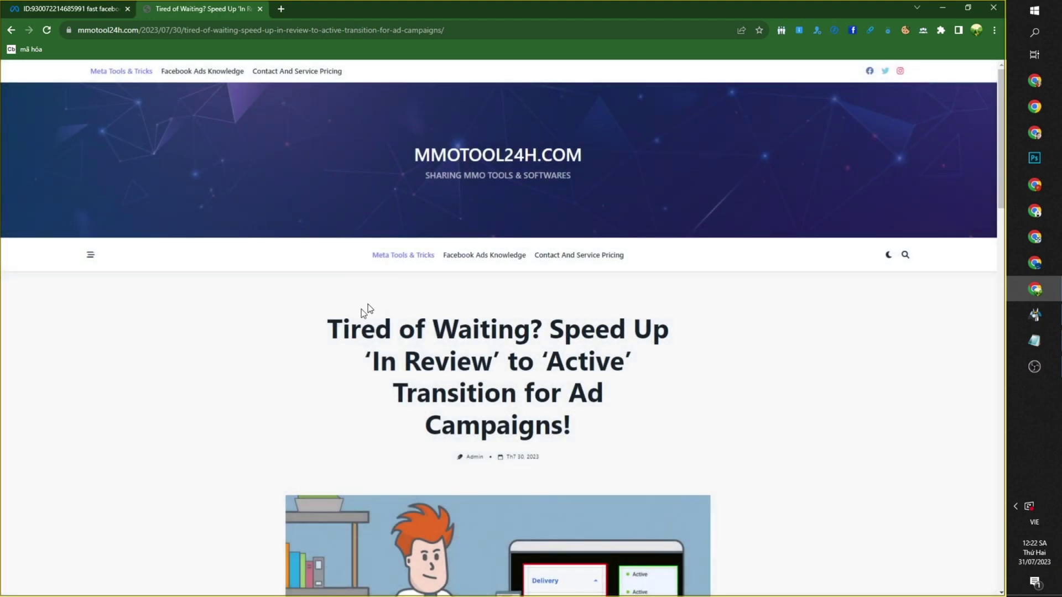
{"action": "left_click_drag", "start_coordinate": [331, 321], "coordinate": [581, 432]}
{"action": "left_click_drag", "start_coordinate": [322, 328], "coordinate": [618, 423]}
{"action": "scroll", "coordinate": [618, 423], "scroll_direction": "down", "scroll_amount": 15}
{"action": "scroll", "coordinate": [564, 372], "scroll_direction": "up", "scroll_amount": 5}
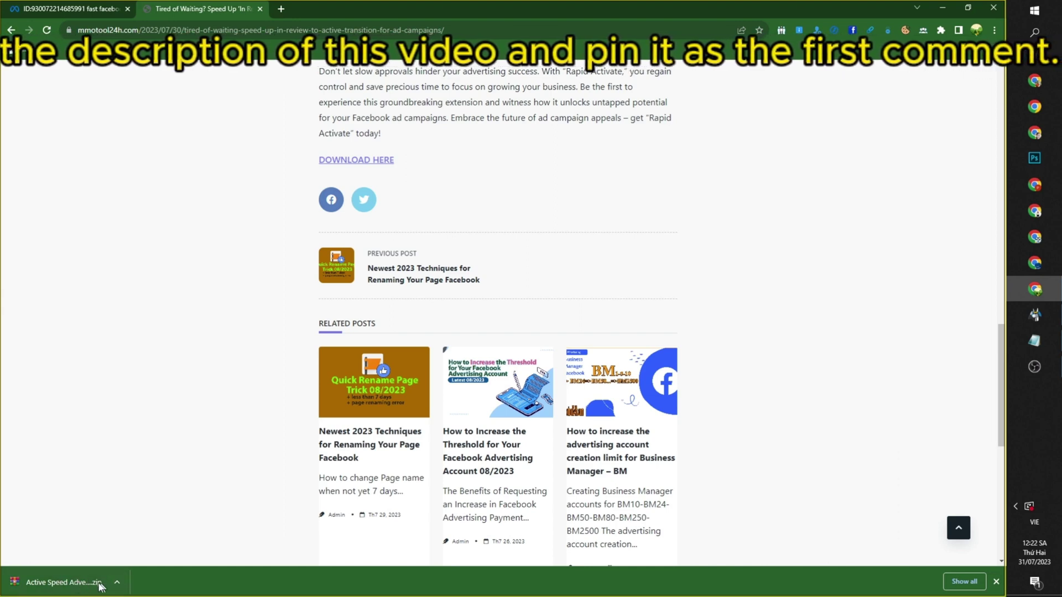
Show the downloaded Active Speed Advertising Campaign zip in its folder.
{"action": "left_click", "coordinate": [116, 584]}
{"action": "left_click", "coordinate": [117, 583]}
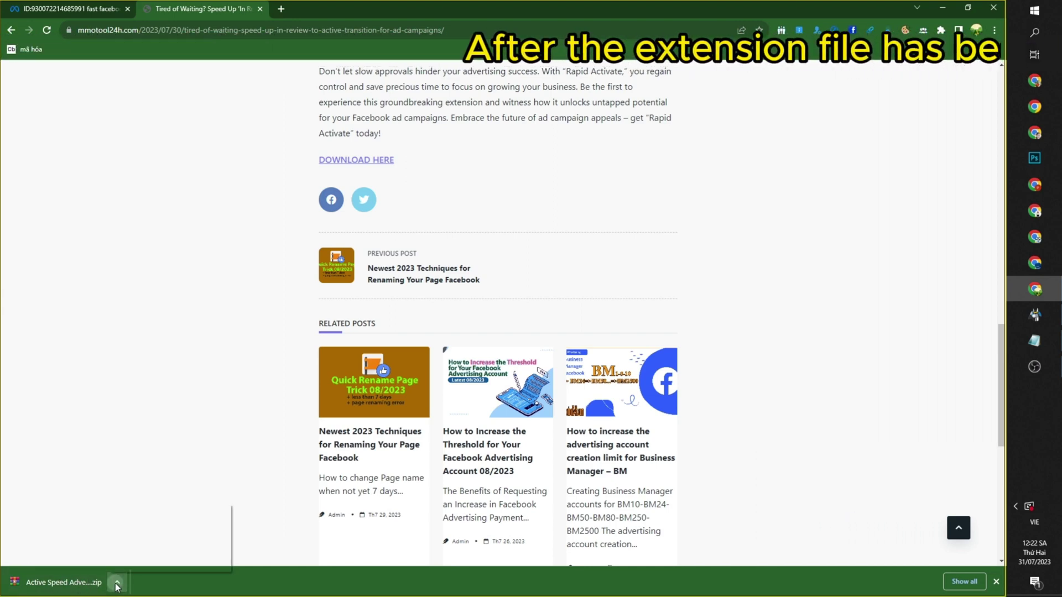
{"action": "left_click", "coordinate": [116, 583]}
{"action": "left_click", "coordinate": [116, 582]}
{"action": "left_click", "coordinate": [117, 583]}
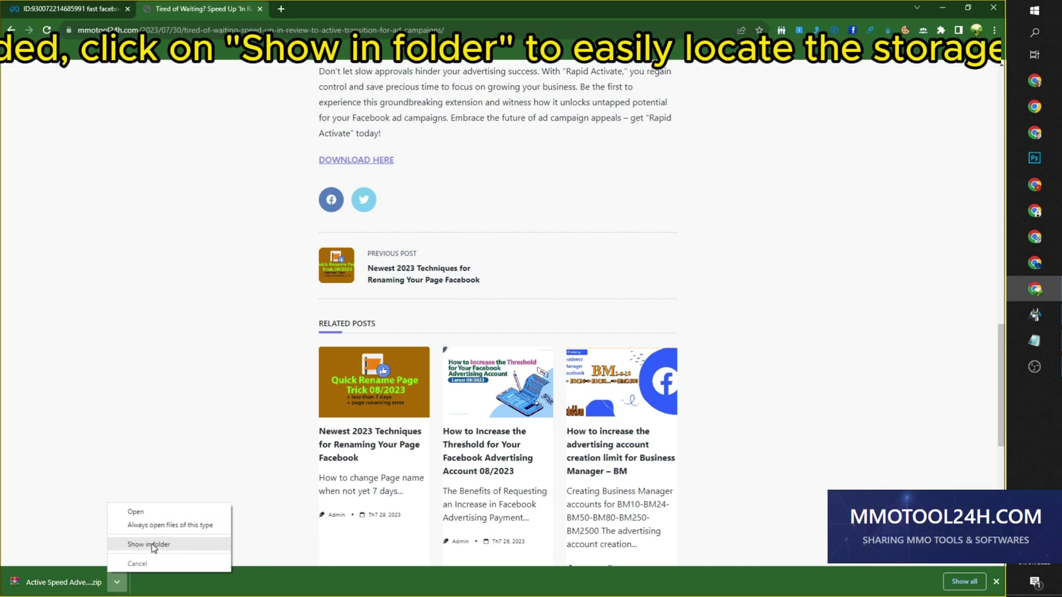
{"action": "left_click", "coordinate": [149, 545]}
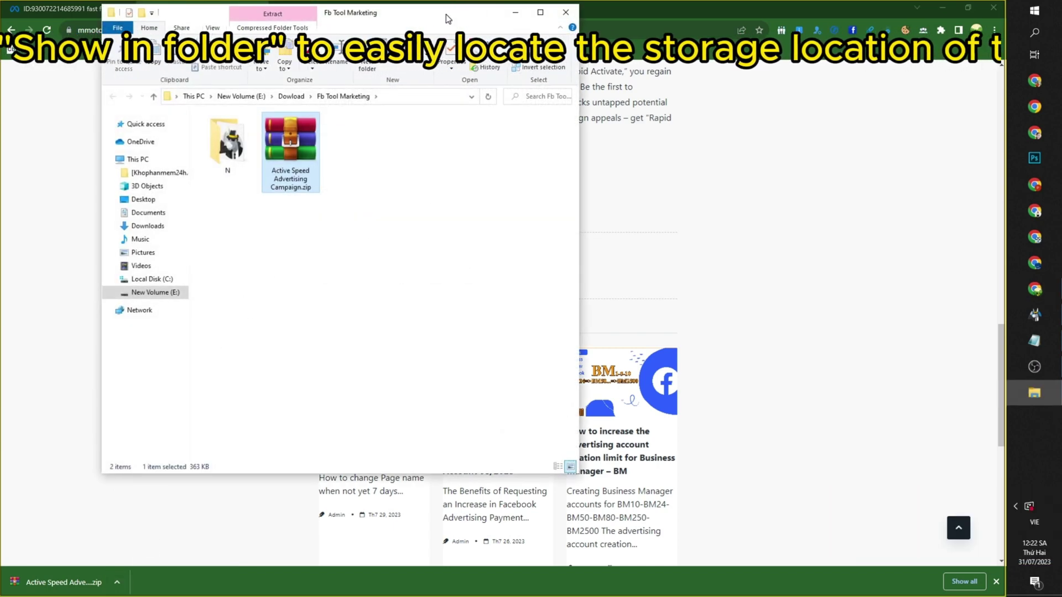
Extract Active Speed Advertising Campaign.zip here in the Fb Tool Marketing folder.
{"action": "left_click_drag", "start_coordinate": [442, 13], "coordinate": [613, 102]}
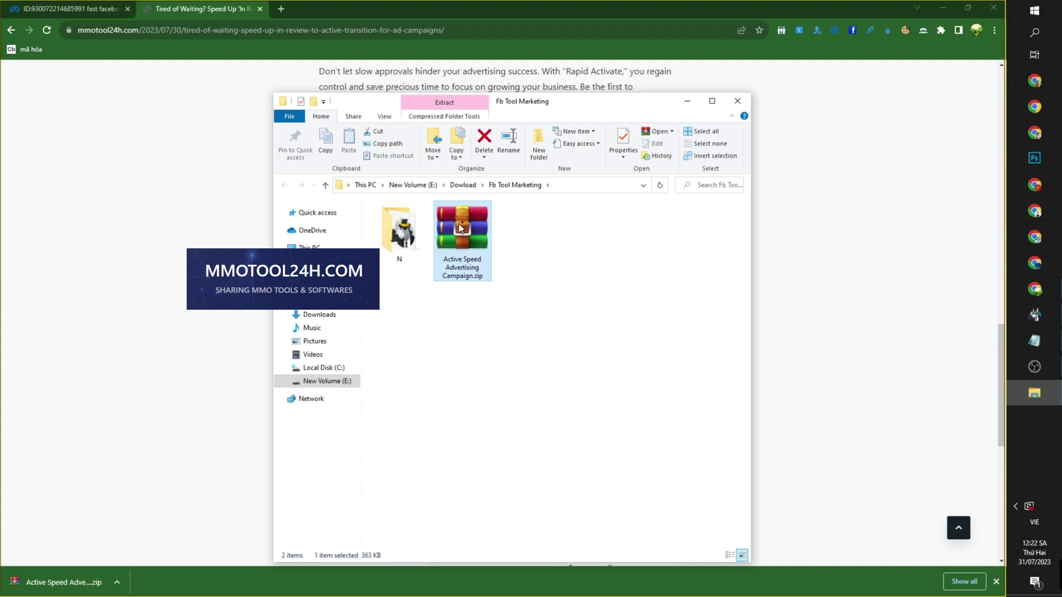
{"action": "right_click", "coordinate": [459, 227]}
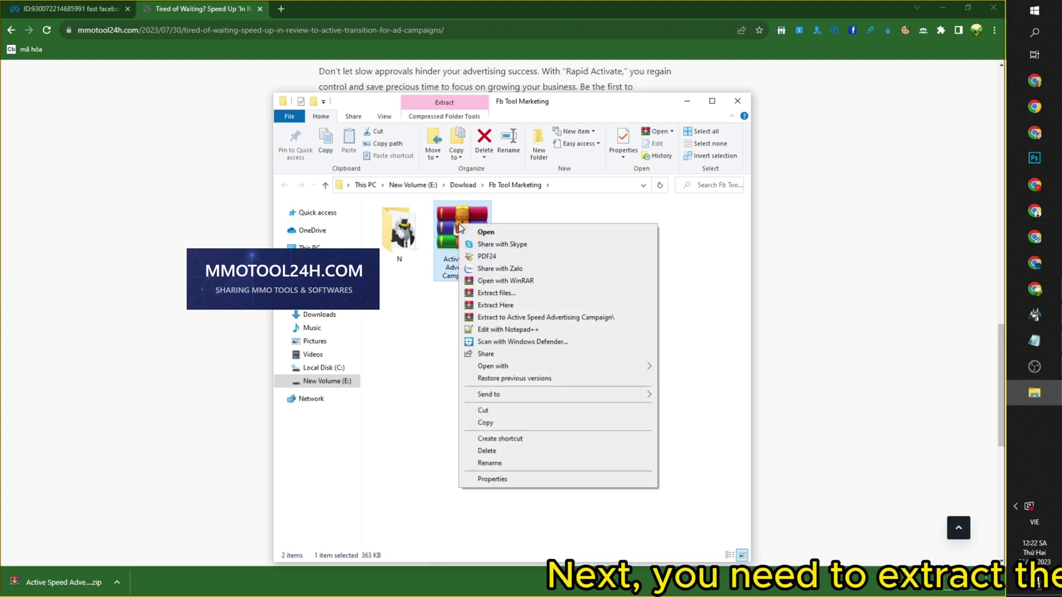
{"action": "right_click", "coordinate": [467, 226]}
{"action": "key", "text": "Escape"}
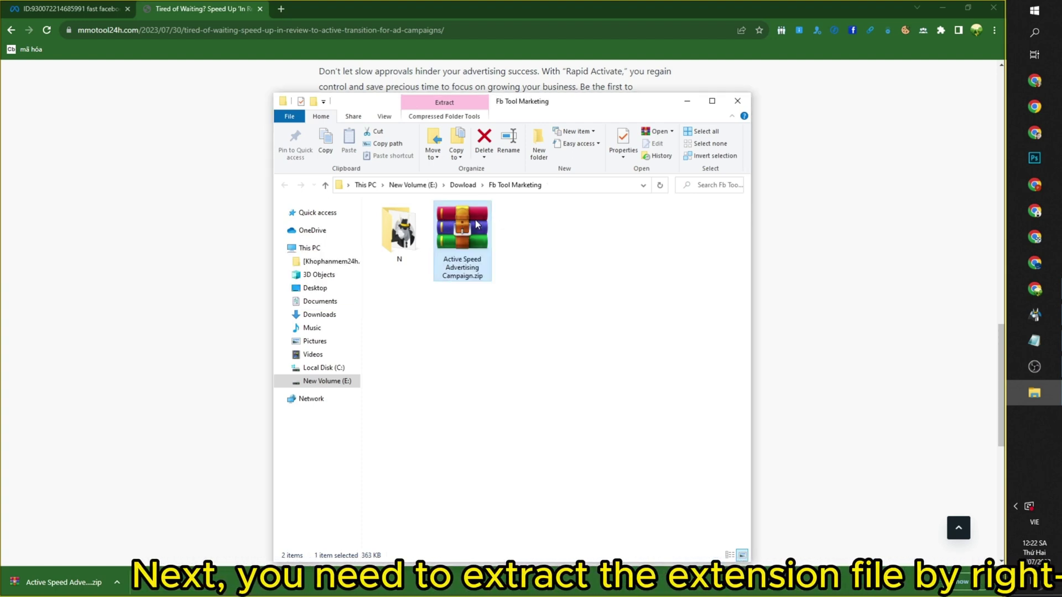
{"action": "right_click", "coordinate": [475, 220]}
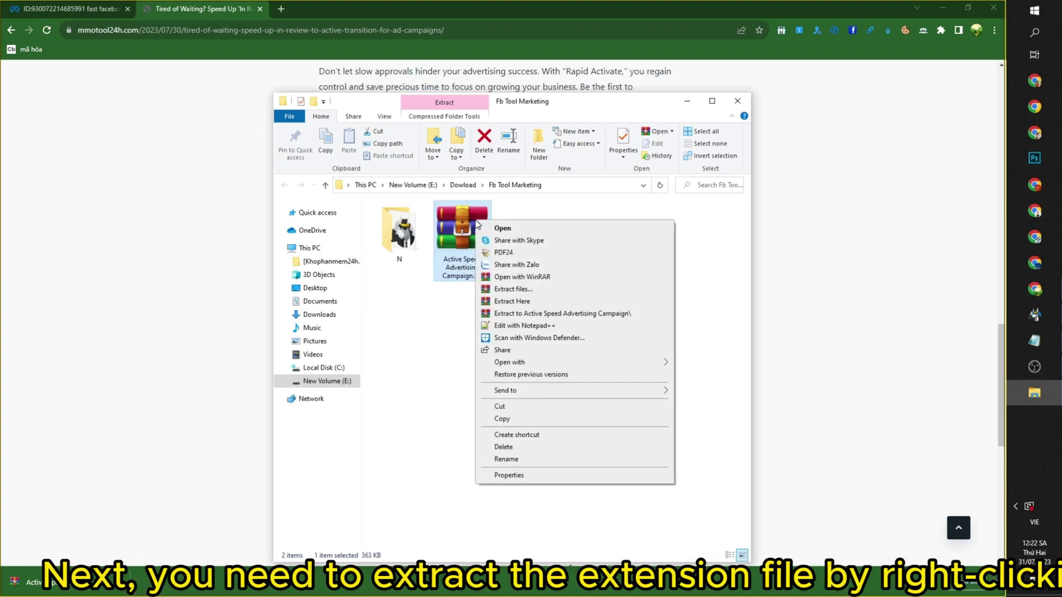
{"action": "left_click", "coordinate": [518, 303]}
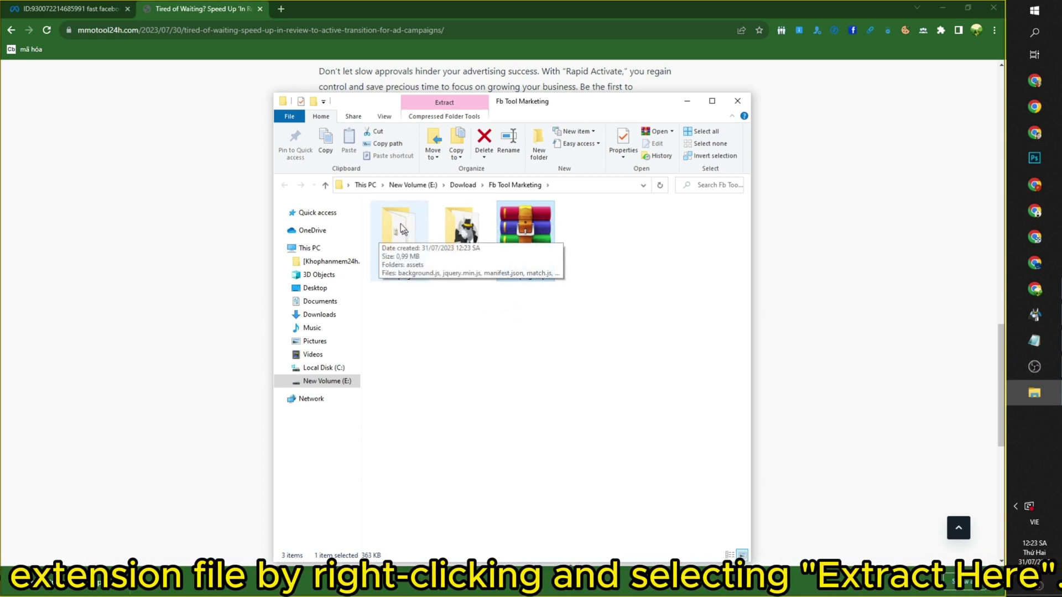
From the Ads Manager tab, open Chrome's Manage Extensions page through the browser menu.
{"action": "left_click", "coordinate": [81, 8]}
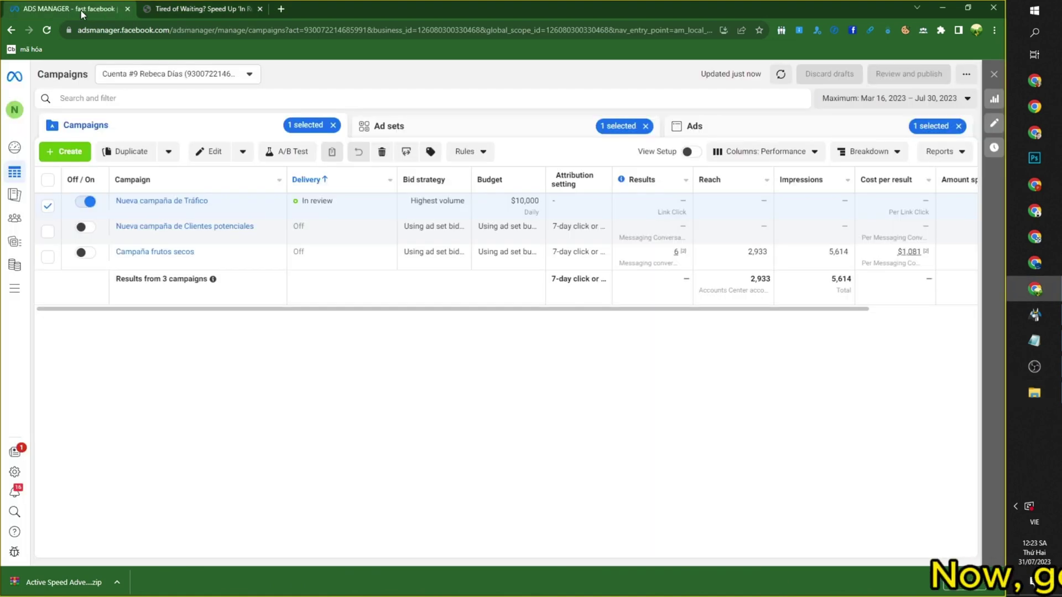
{"action": "left_click", "coordinate": [994, 31]}
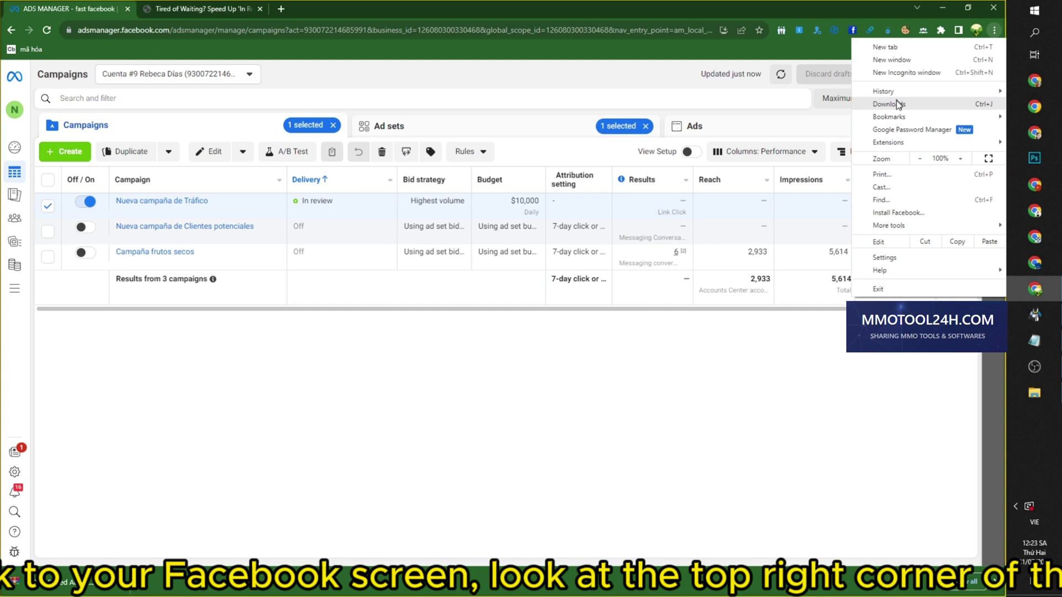
{"action": "mouse_move", "coordinate": [949, 150]}
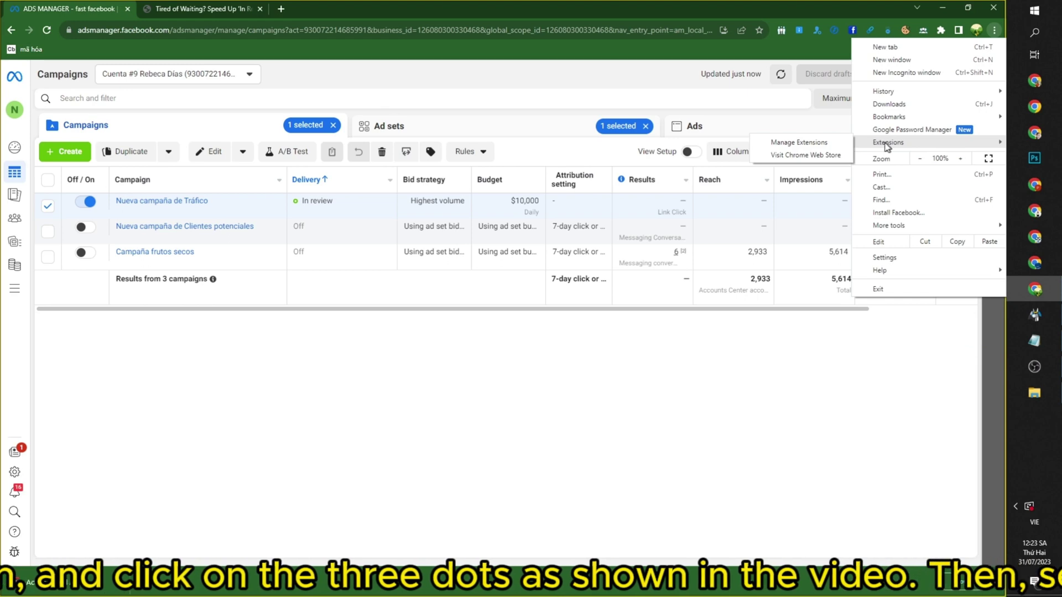
{"action": "left_click", "coordinate": [815, 142]}
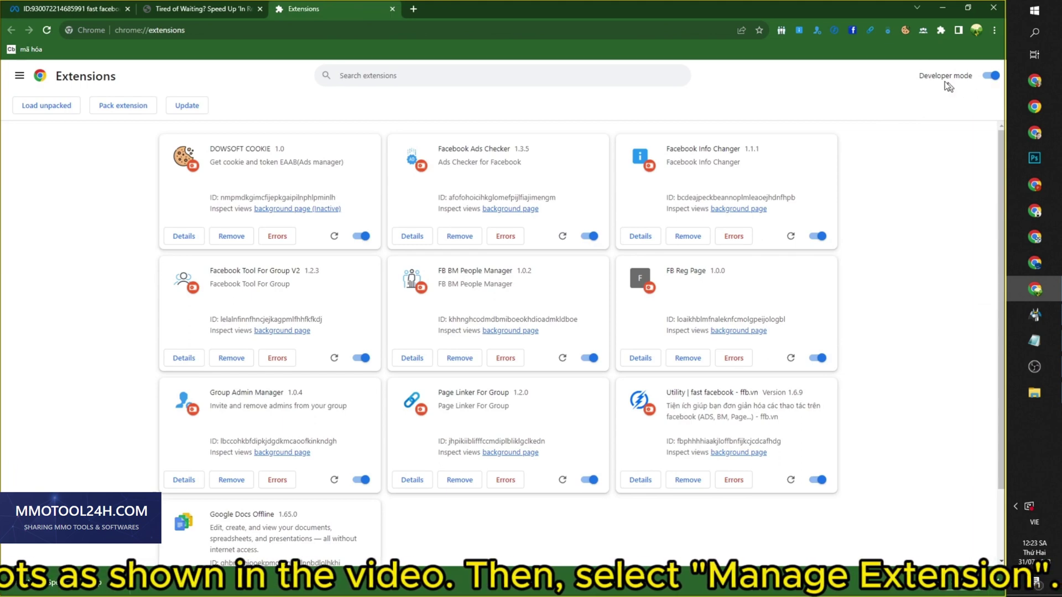
{"action": "left_click_drag", "start_coordinate": [921, 81], "coordinate": [943, 75]}
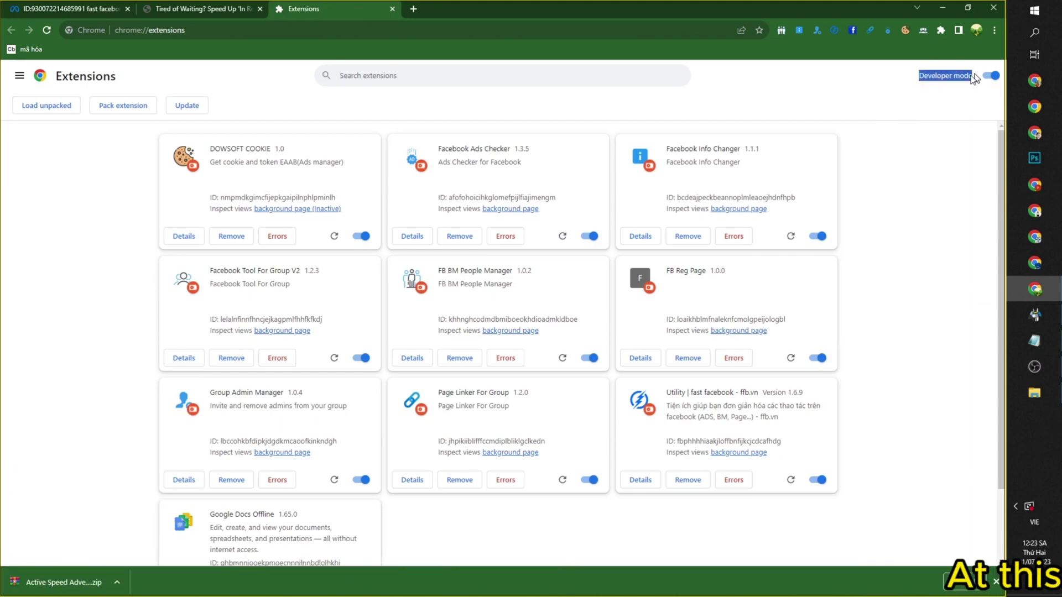
{"action": "left_click", "coordinate": [990, 78]}
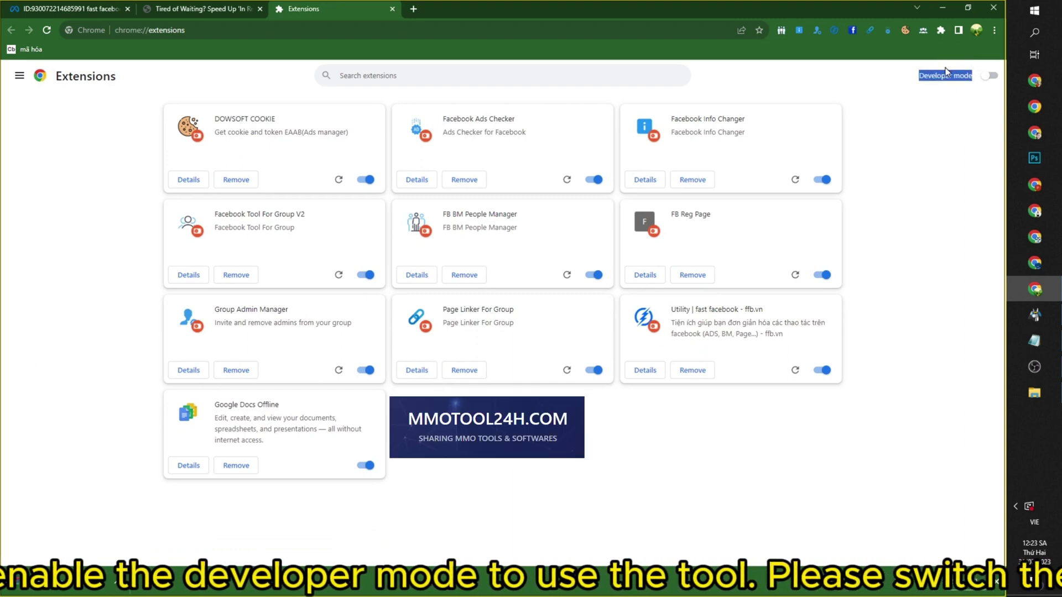
{"action": "left_click", "coordinate": [978, 85]}
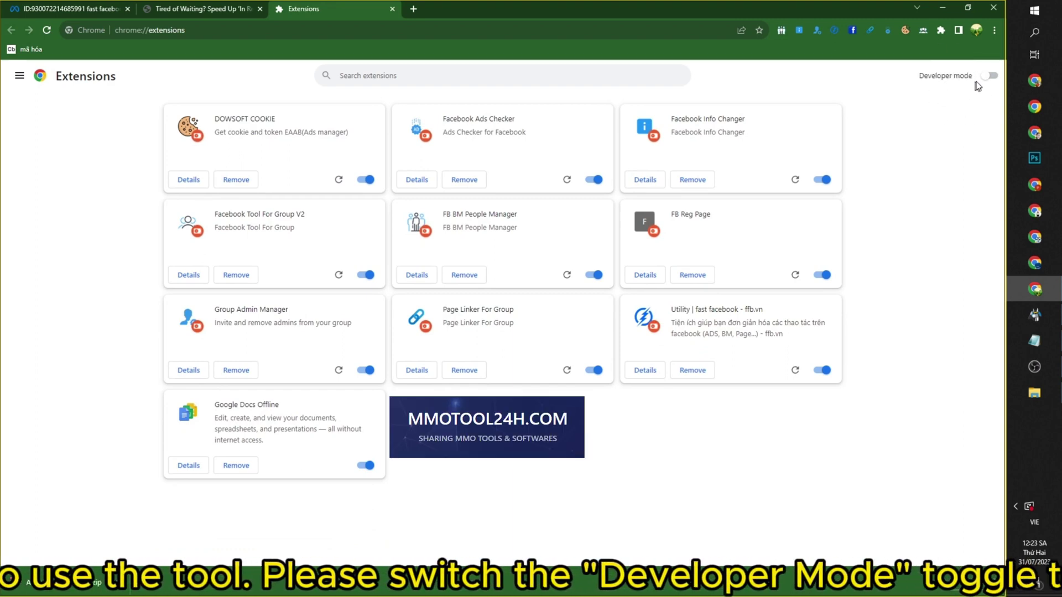
{"action": "left_click", "coordinate": [984, 80]}
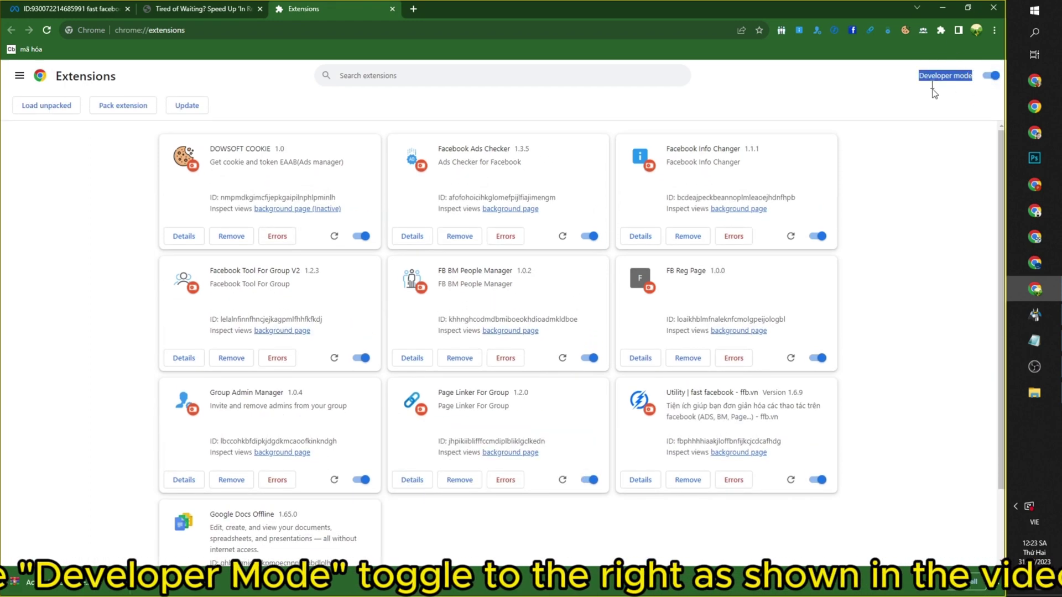
Drag the Active Speed Advertising Campaign folder onto the Extensions page to install version 1.0.3.
{"action": "left_click", "coordinate": [1029, 393]}
{"action": "left_click_drag", "start_coordinate": [607, 106], "coordinate": [854, 270]}
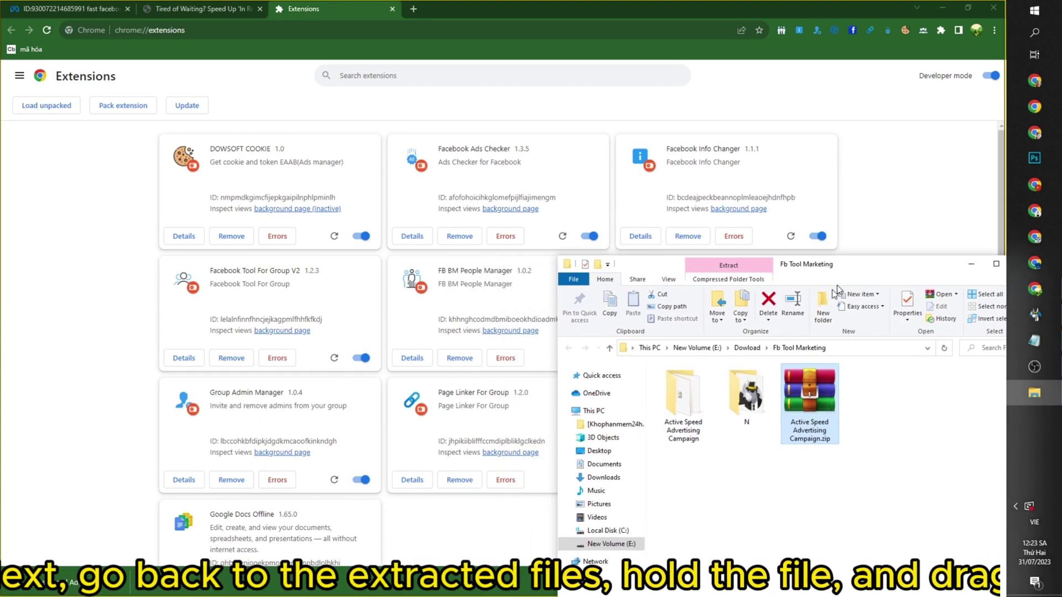
{"action": "left_click", "coordinate": [690, 412]}
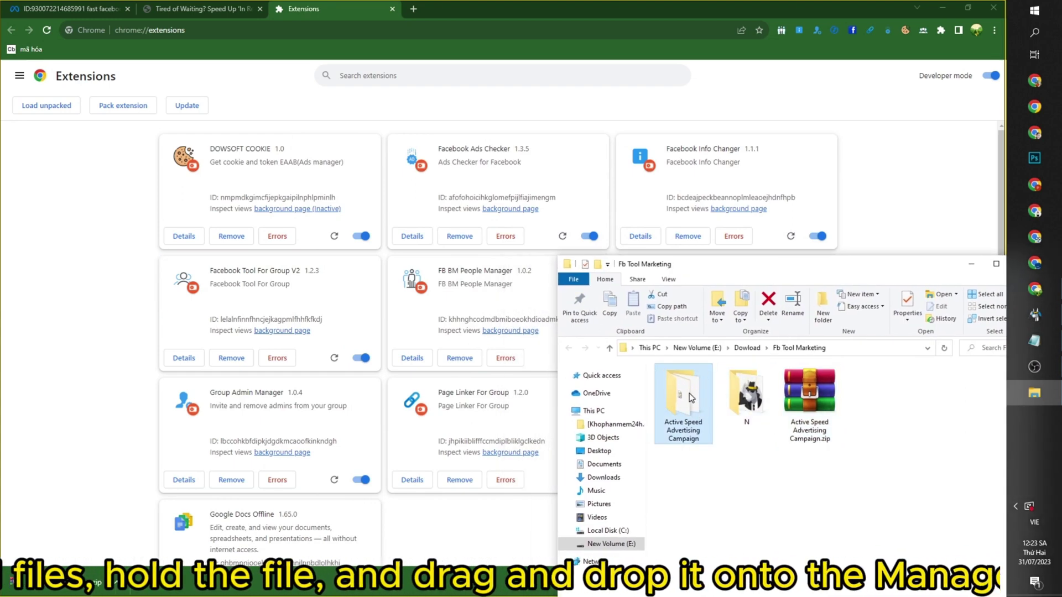
{"action": "left_click_drag", "start_coordinate": [688, 394], "coordinate": [505, 325]}
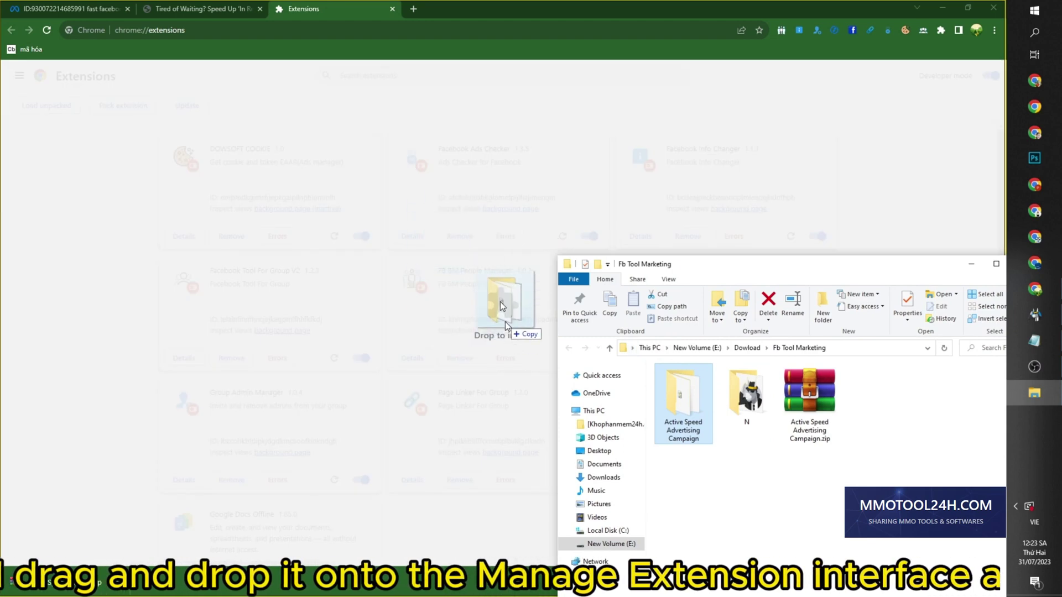
{"action": "left_click_drag", "start_coordinate": [448, 296], "coordinate": [448, 297]}
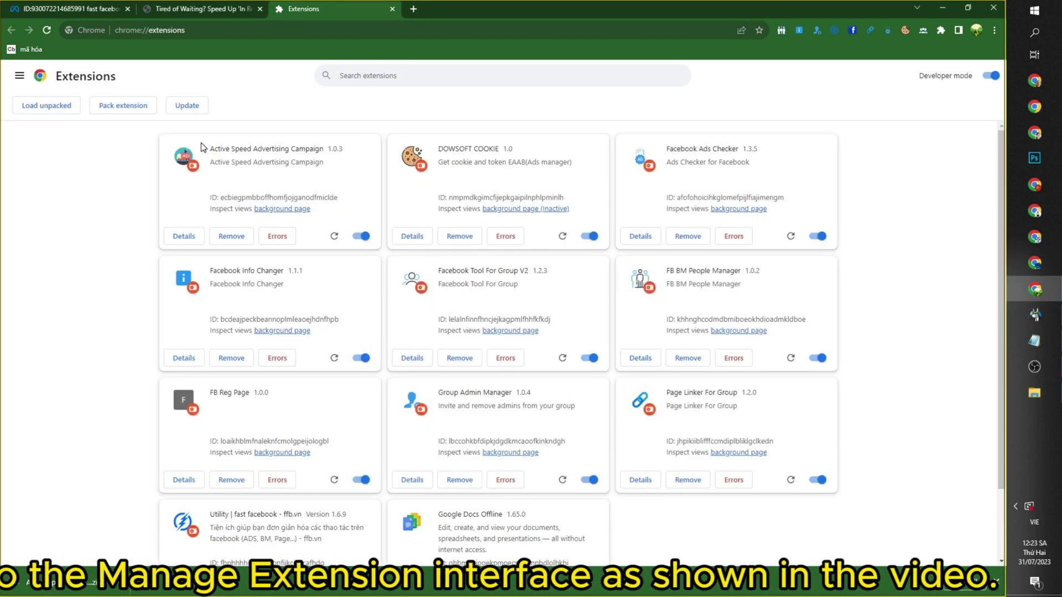
{"action": "left_click_drag", "start_coordinate": [339, 148], "coordinate": [353, 152]}
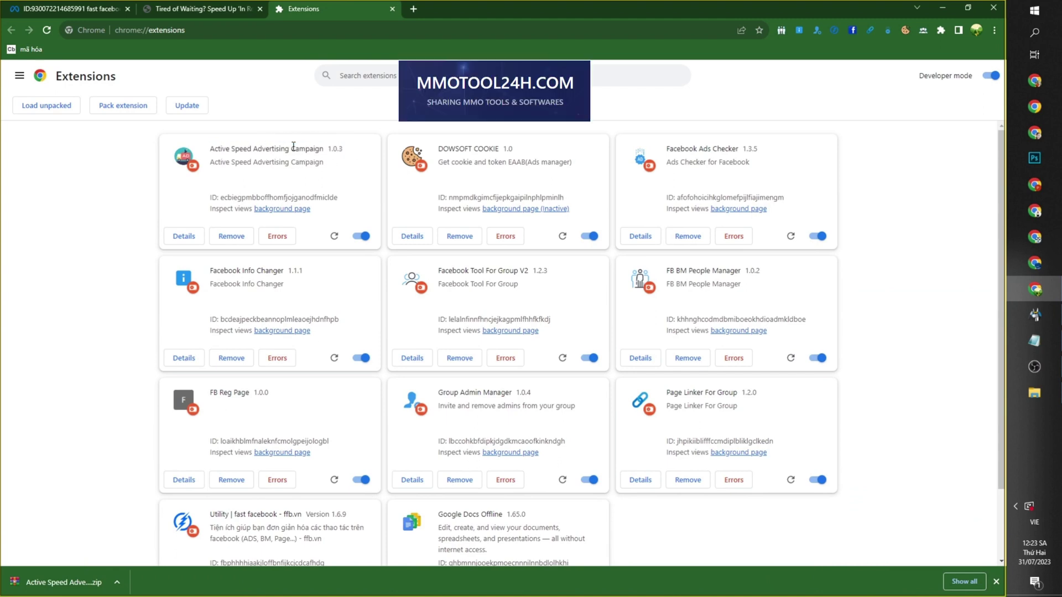
Return to the Ads Manager tab, where Nueva campaña de Tráfico is still In review.
{"action": "triple_click", "coordinate": [297, 148]}
{"action": "left_click", "coordinate": [358, 144]}
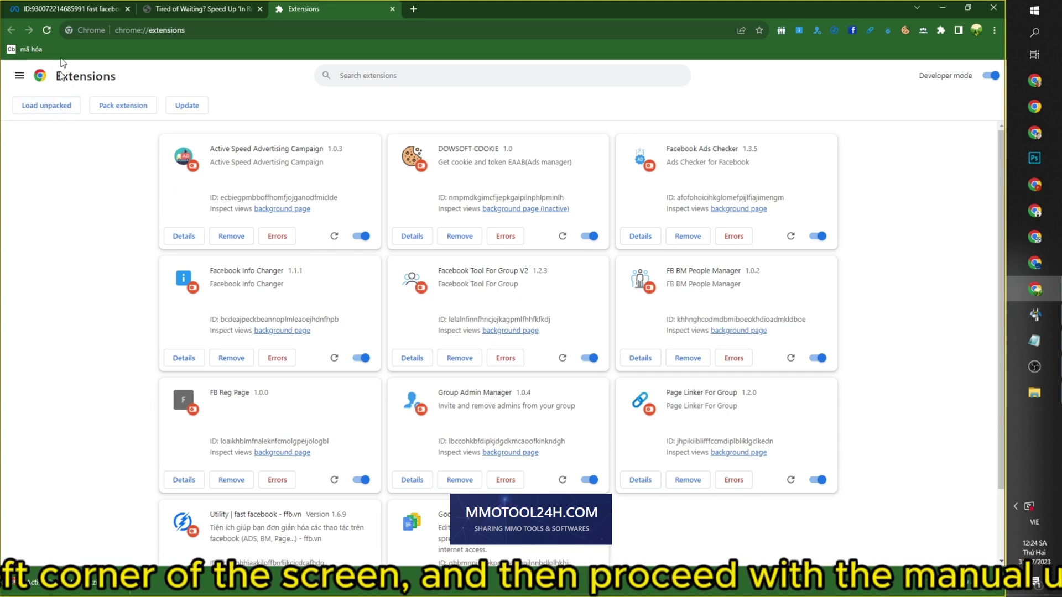
{"action": "left_click", "coordinate": [69, 9]}
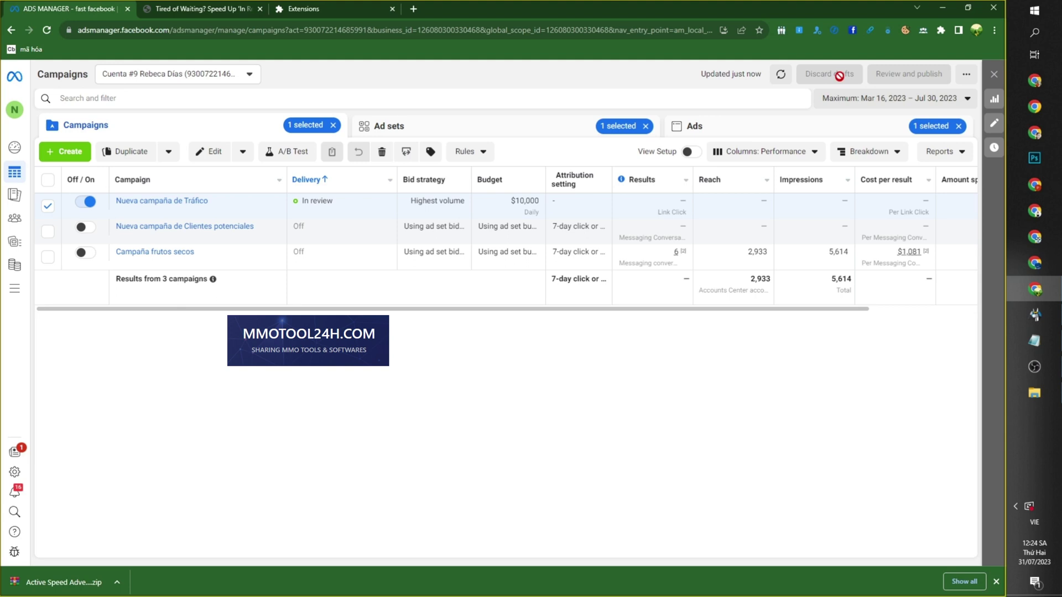
Pin Active Speed Advertising Campaign from the toolbar's extensions list.
{"action": "left_click", "coordinate": [940, 30]}
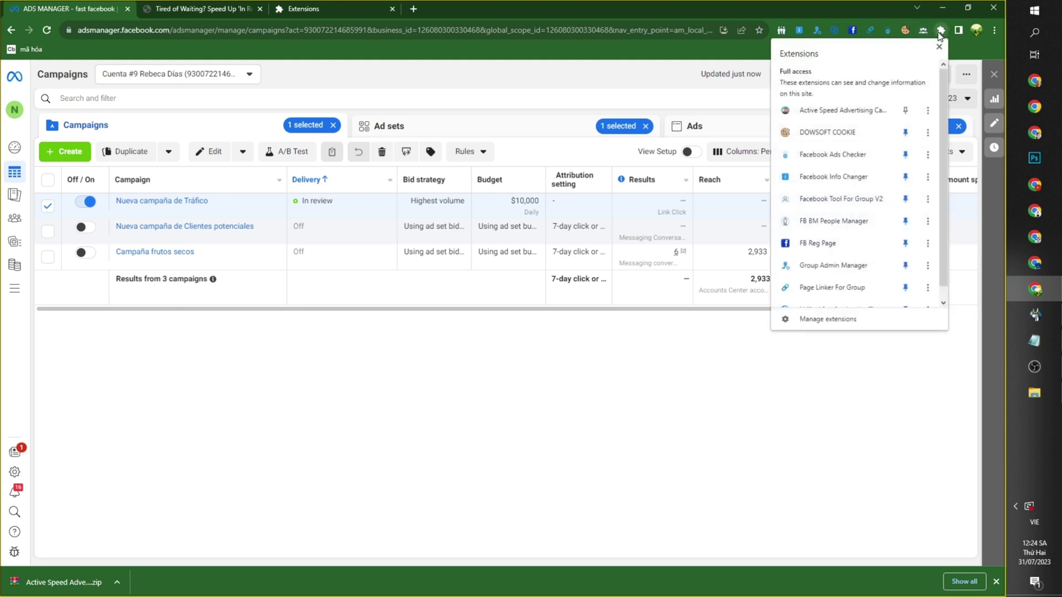
{"action": "left_click", "coordinate": [940, 30]}
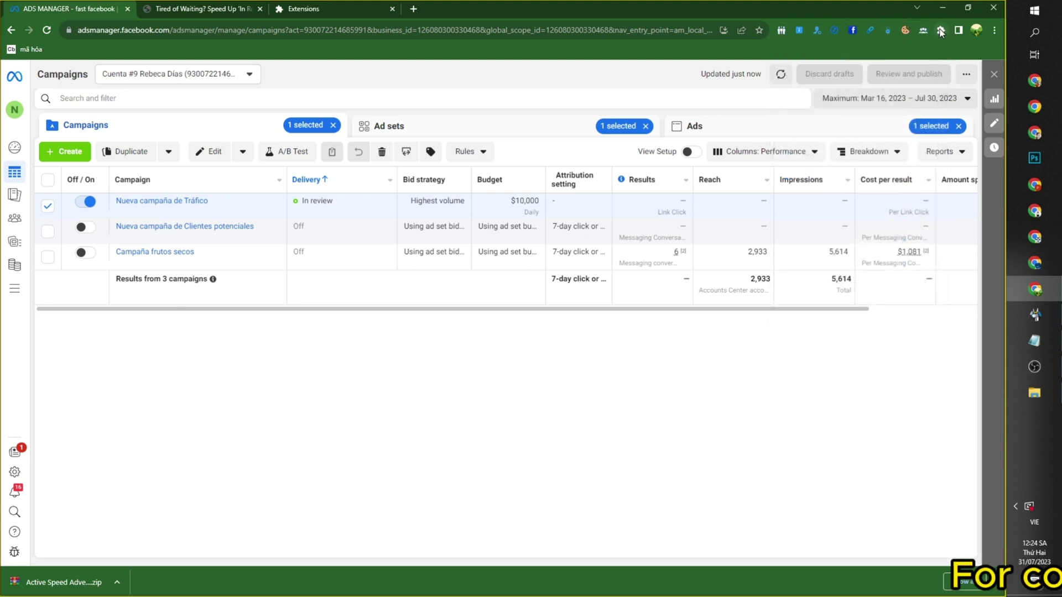
{"action": "left_click", "coordinate": [941, 31]}
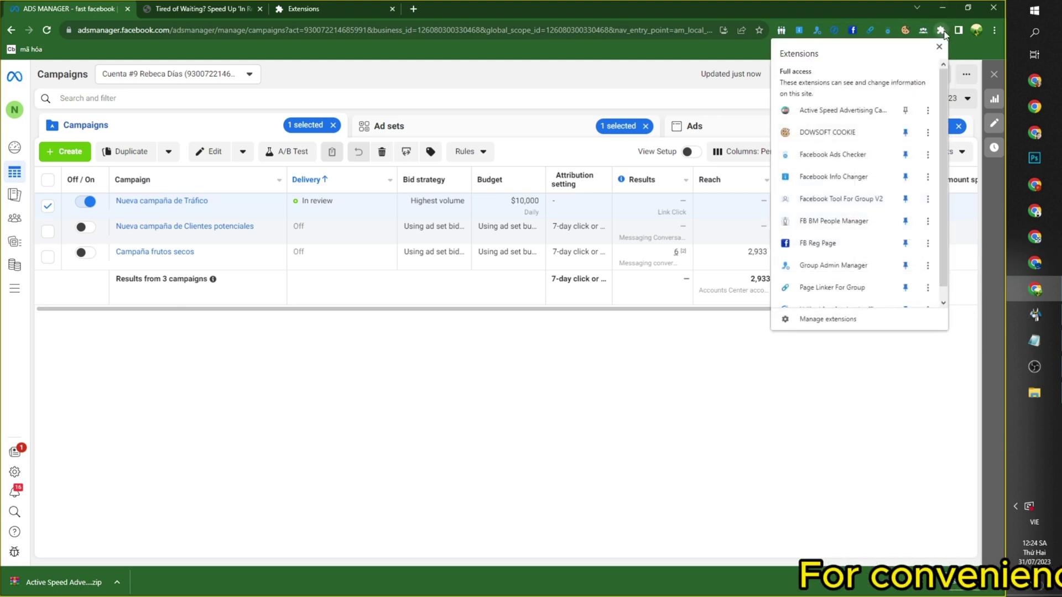
{"action": "left_click", "coordinate": [906, 112]}
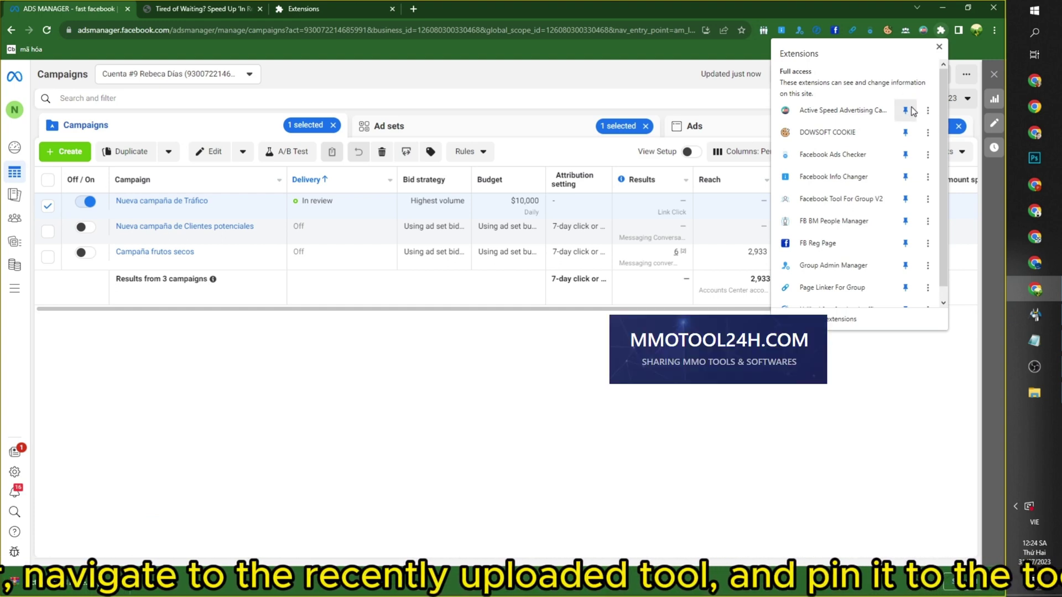
{"action": "scroll", "coordinate": [905, 114], "scroll_direction": "down", "scroll_amount": 1}
{"action": "key", "text": "Escape"}
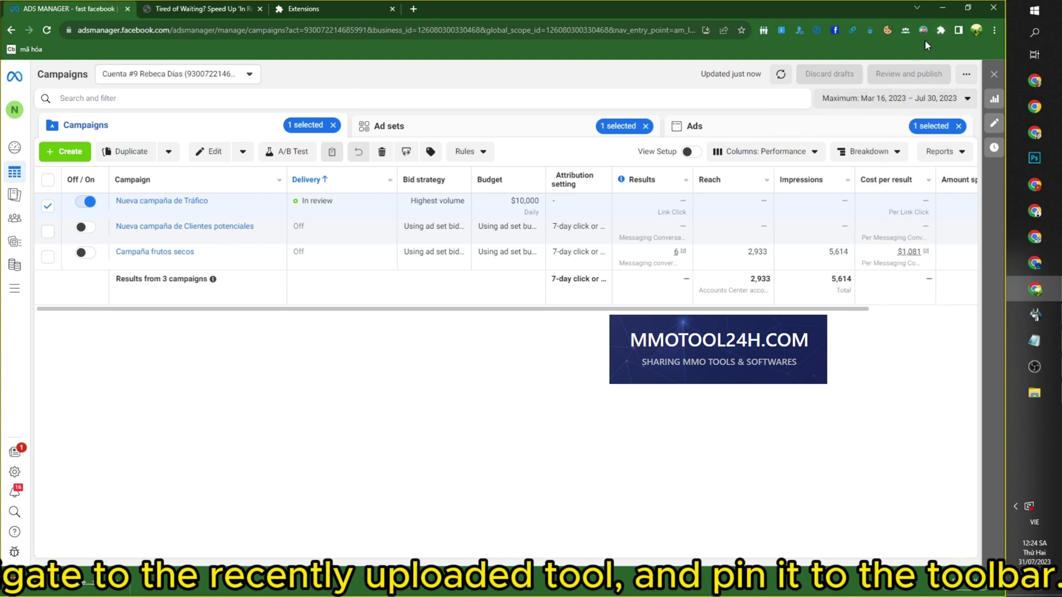
Open the Active Speed Advertising Campaign form in its own tab, placed second.
{"action": "left_click", "coordinate": [923, 31]}
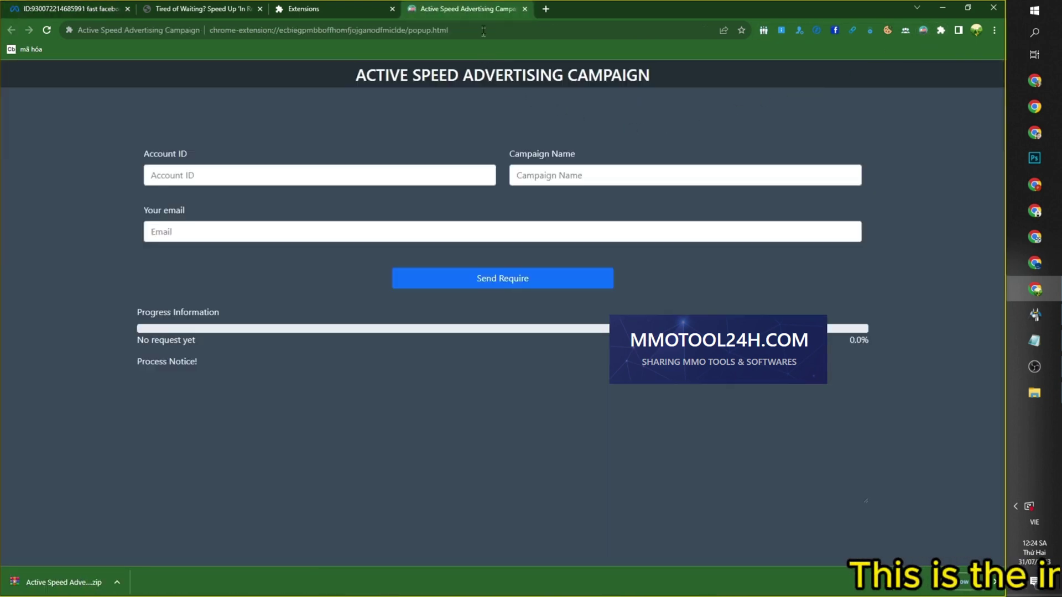
{"action": "left_click_drag", "start_coordinate": [478, 10], "coordinate": [200, 11]}
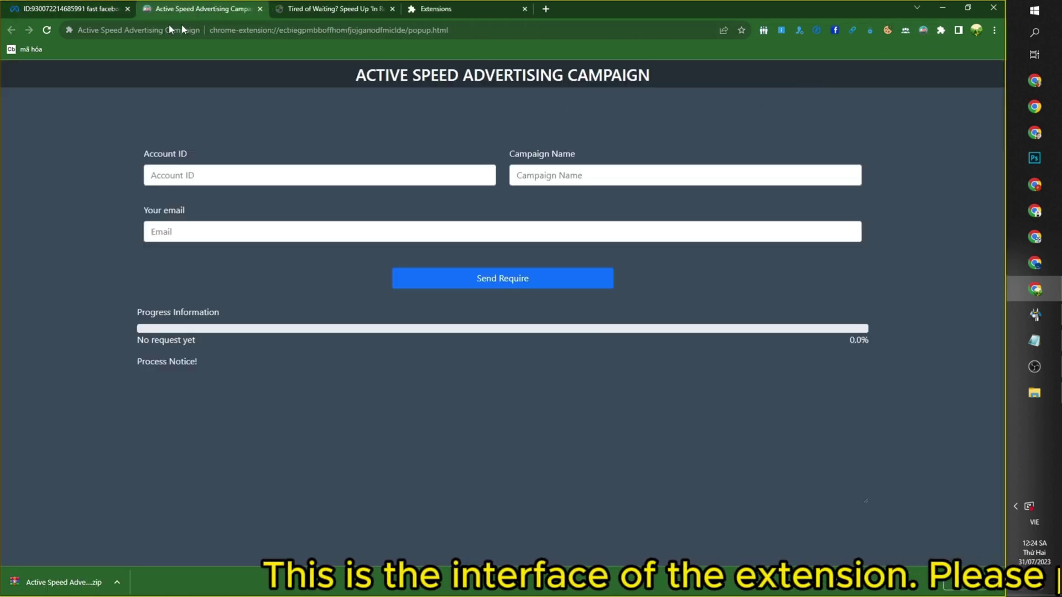
{"action": "left_click", "coordinate": [91, 13]}
Copy the ad ID from the end of the Ads Manager page address.
{"action": "left_click", "coordinate": [566, 27]}
{"action": "double_click", "coordinate": [597, 30]}
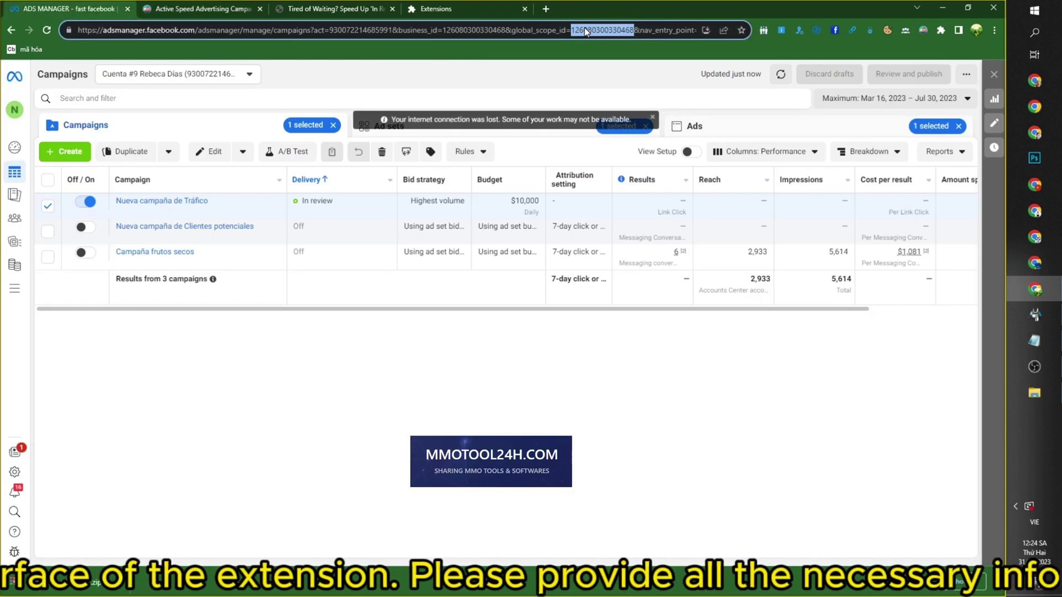
{"action": "left_click", "coordinate": [597, 30]}
{"action": "left_click_drag", "start_coordinate": [696, 29], "coordinate": [697, 30]}
{"action": "left_click", "coordinate": [539, 30]}
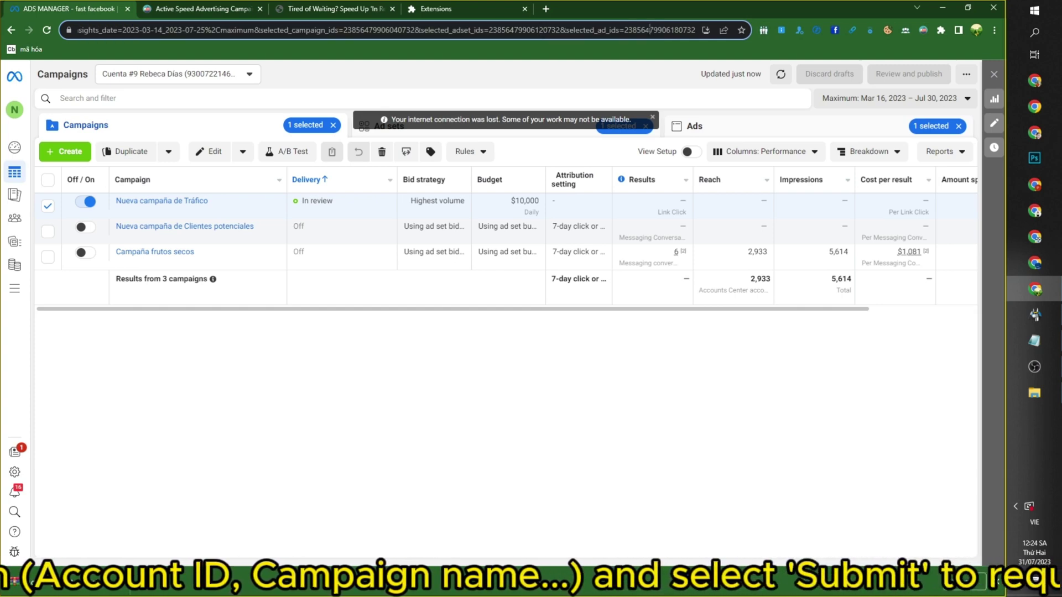
{"action": "double_click", "coordinate": [643, 31]}
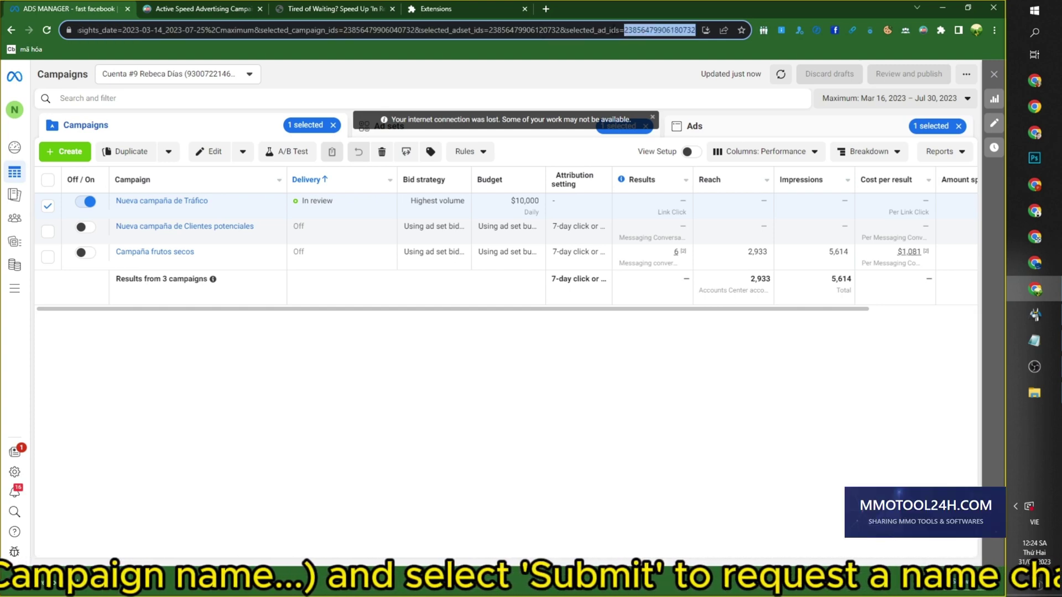
{"action": "right_click", "coordinate": [648, 32]}
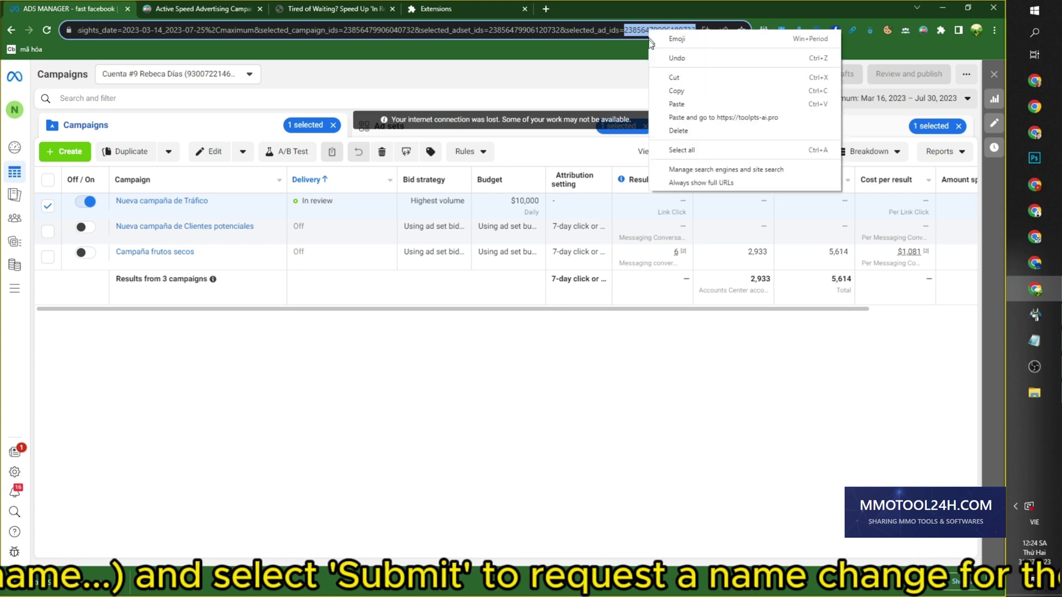
{"action": "left_click", "coordinate": [676, 88]}
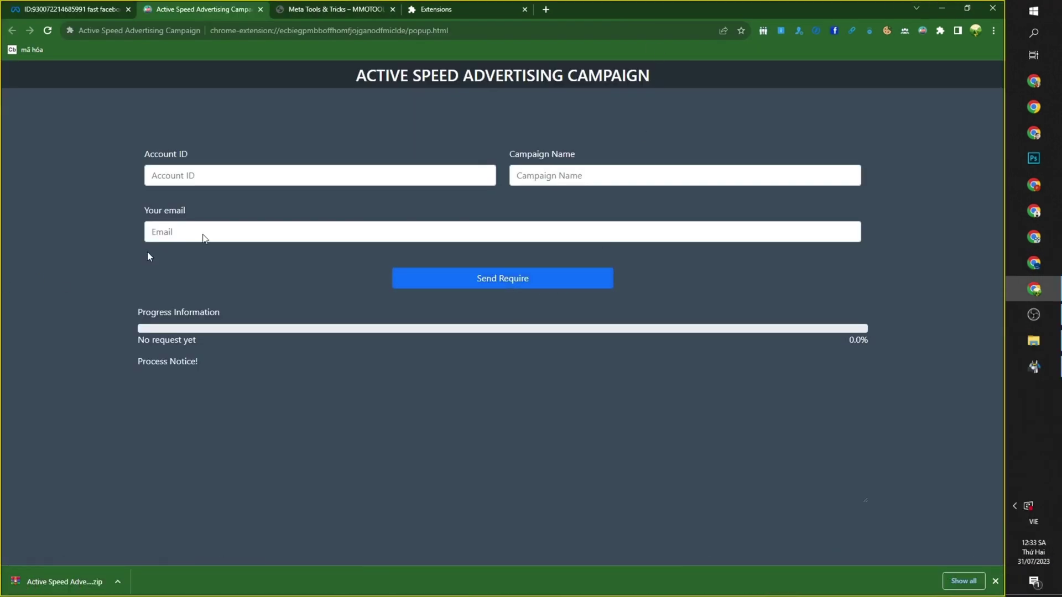
Paste the ad account ID into the Account ID field from clipboard history.
{"action": "left_click", "coordinate": [170, 178]}
{"action": "key", "text": "super+v"}
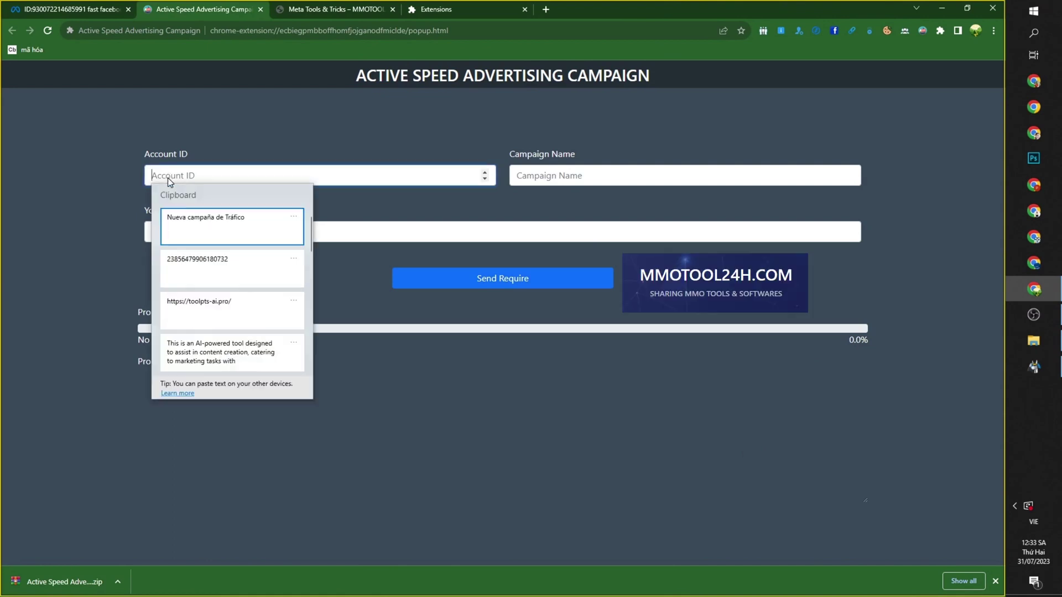
{"action": "left_click", "coordinate": [222, 269]}
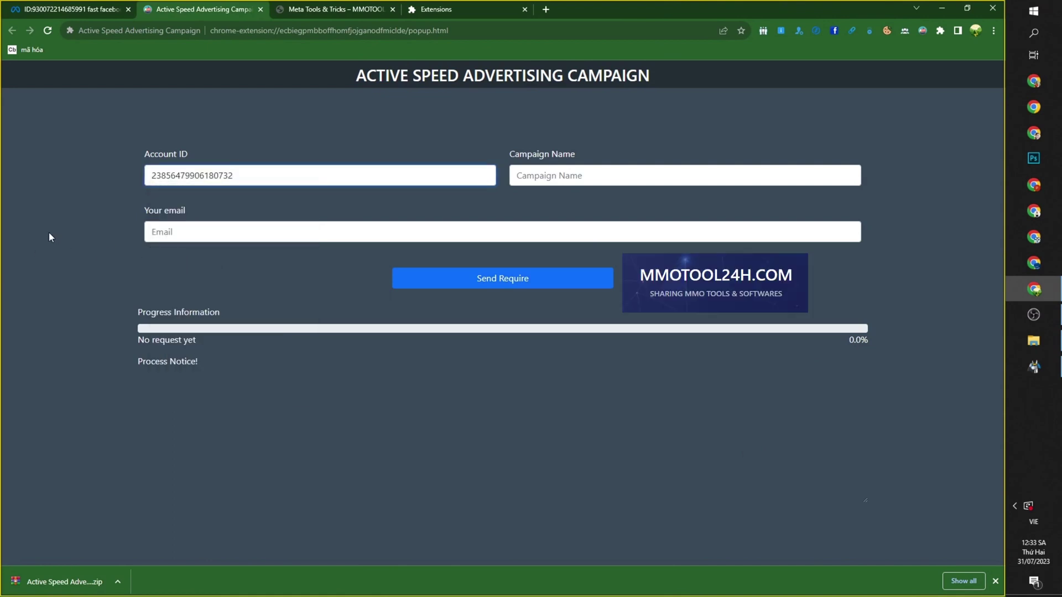
{"action": "left_click", "coordinate": [95, 246]}
Paste 'Nueva campaña de Tráfico' as Campaign Name and start typing the contact e-mail.
{"action": "left_click", "coordinate": [576, 173]}
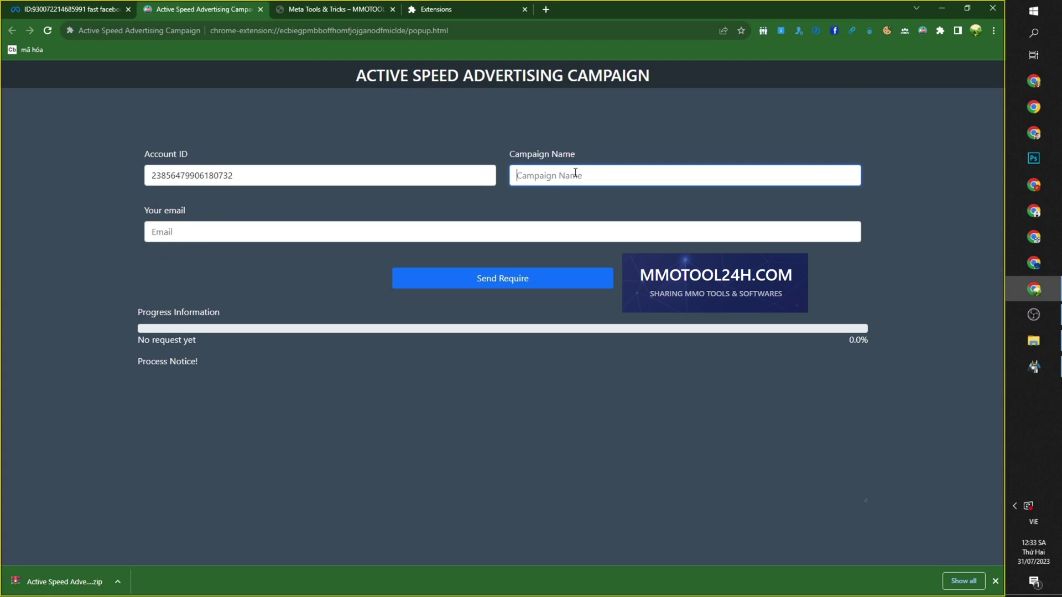
{"action": "key", "text": "super+v"}
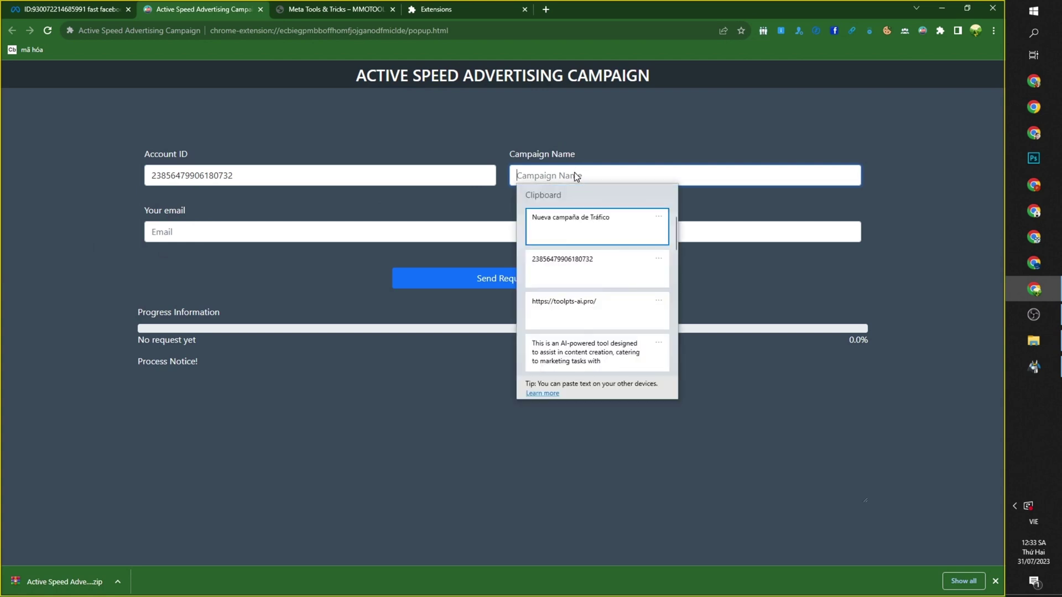
{"action": "left_click", "coordinate": [564, 234]}
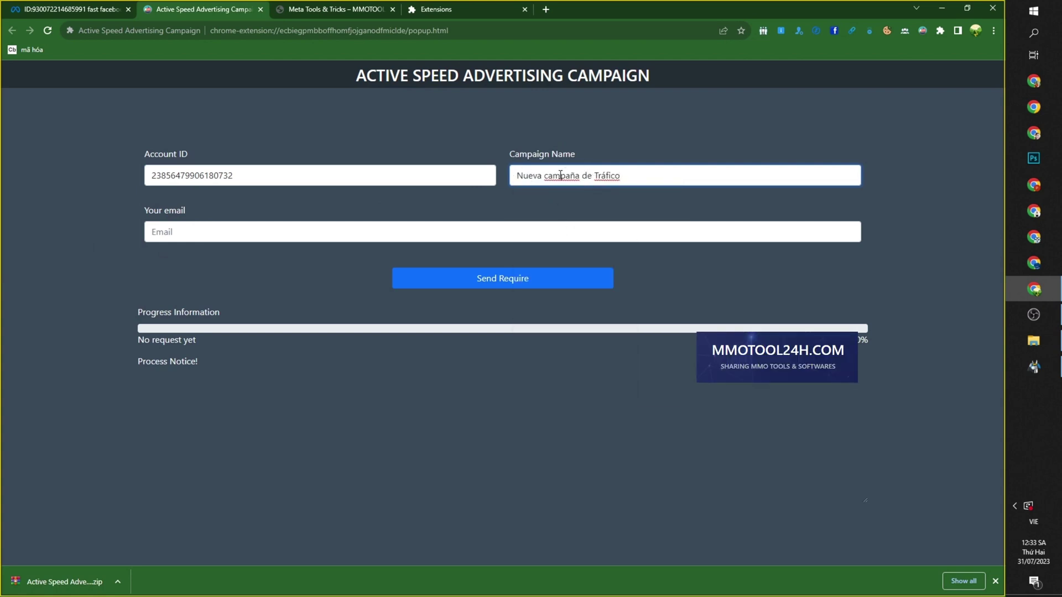
{"action": "left_click_drag", "start_coordinate": [559, 176], "coordinate": [670, 175]}
{"action": "left_click", "coordinate": [684, 145]}
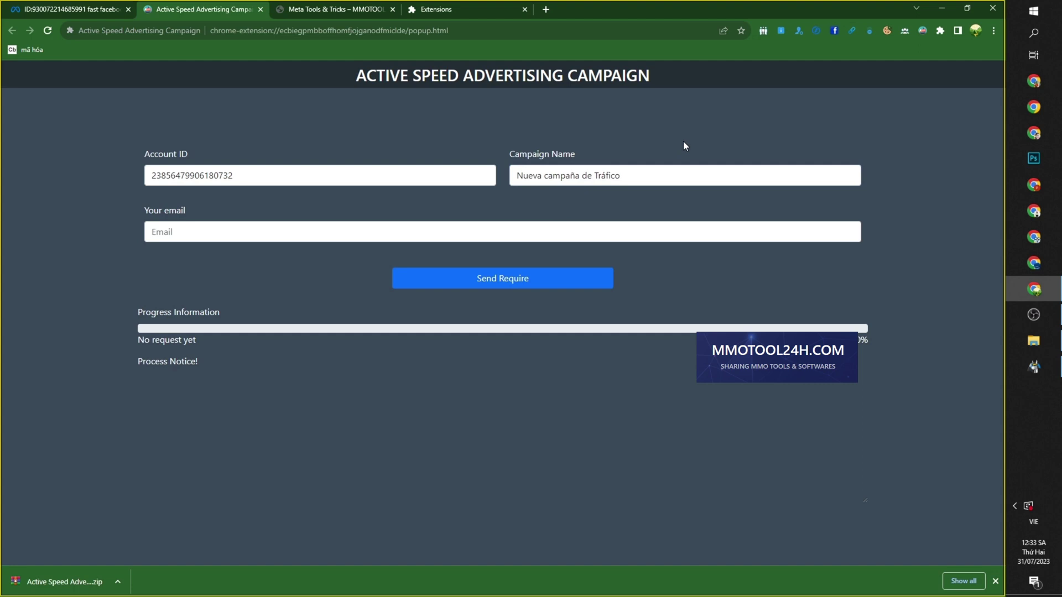
{"action": "left_click", "coordinate": [306, 232]}
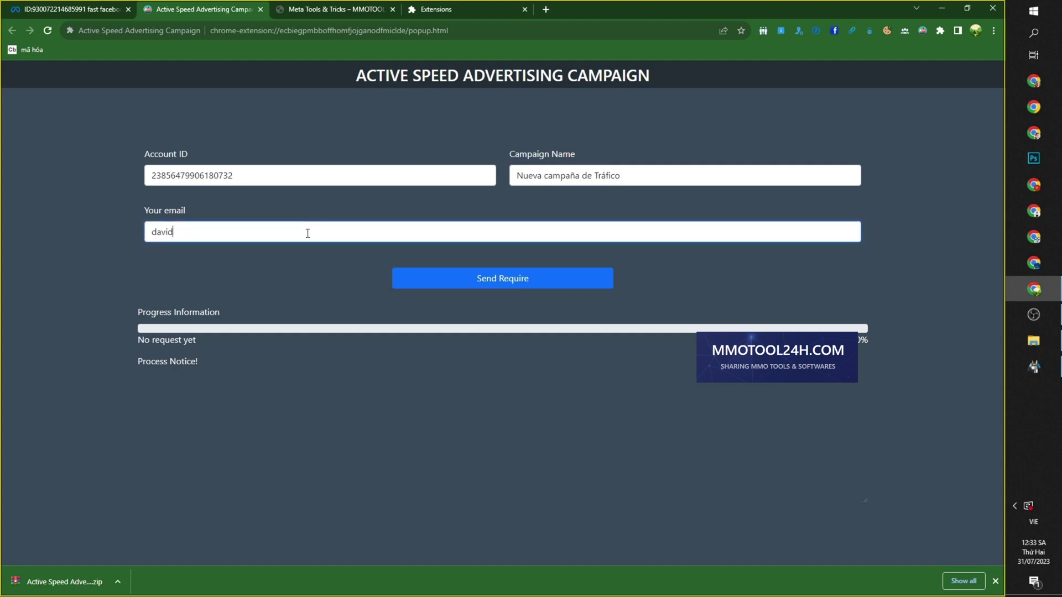
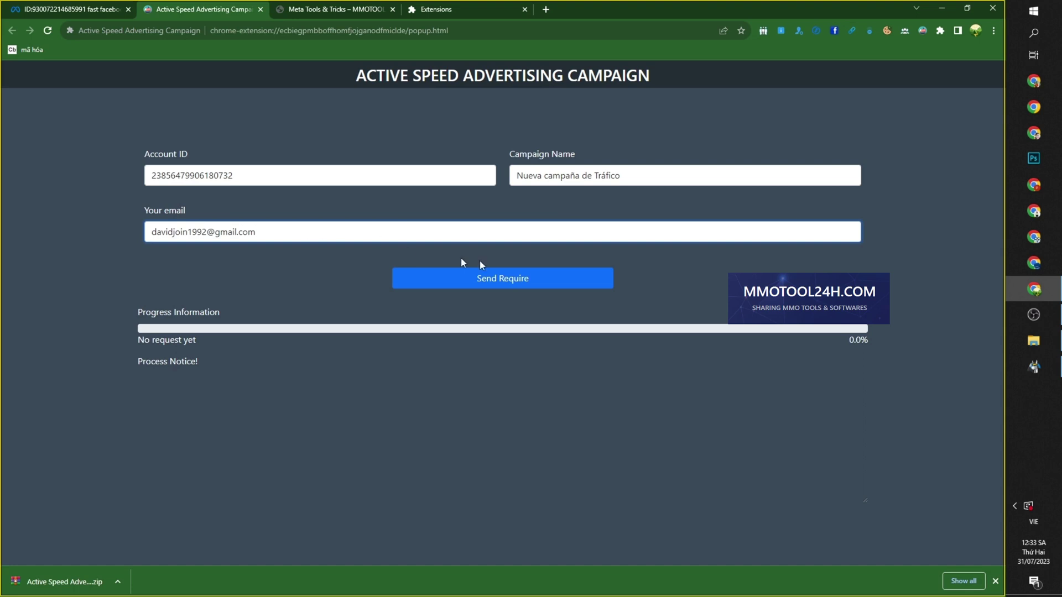
Send the appeal with Send Require and let progress reach 100%.
{"action": "left_click", "coordinate": [541, 284]}
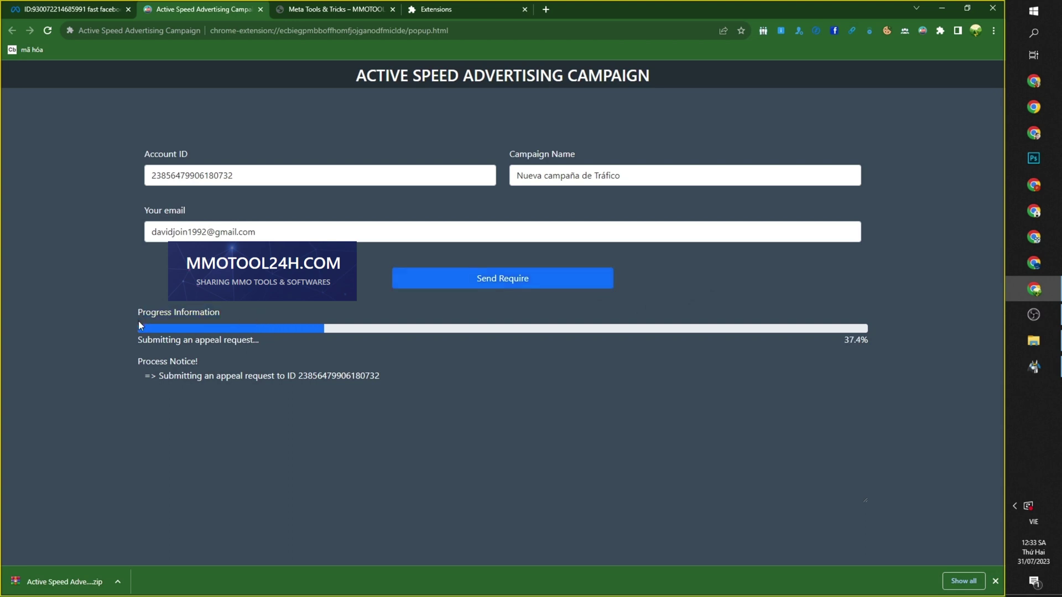
{"action": "left_click_drag", "start_coordinate": [134, 314], "coordinate": [253, 310]}
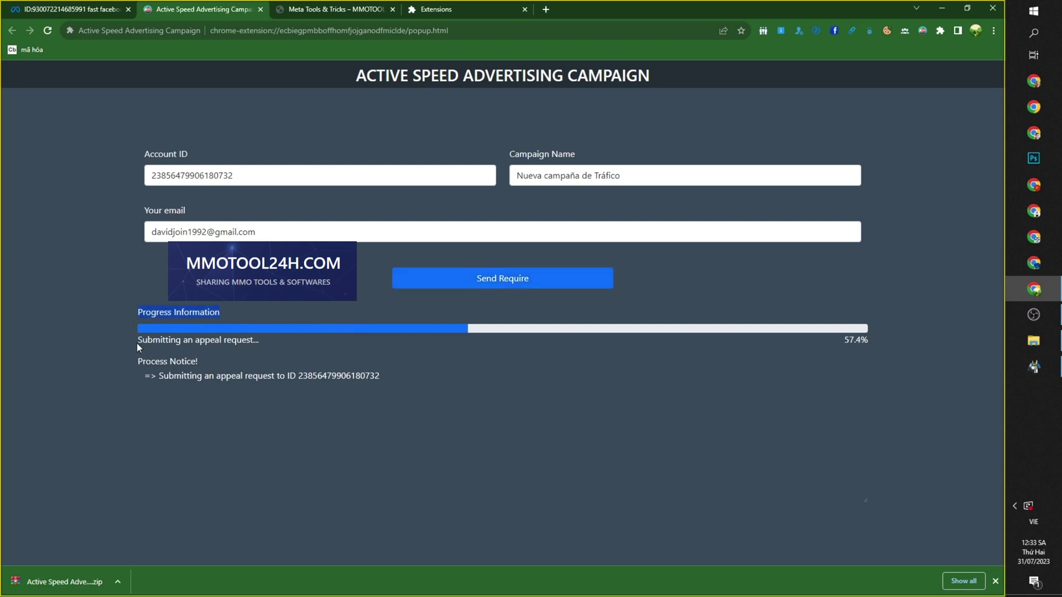
{"action": "left_click_drag", "start_coordinate": [135, 360], "coordinate": [236, 364]}
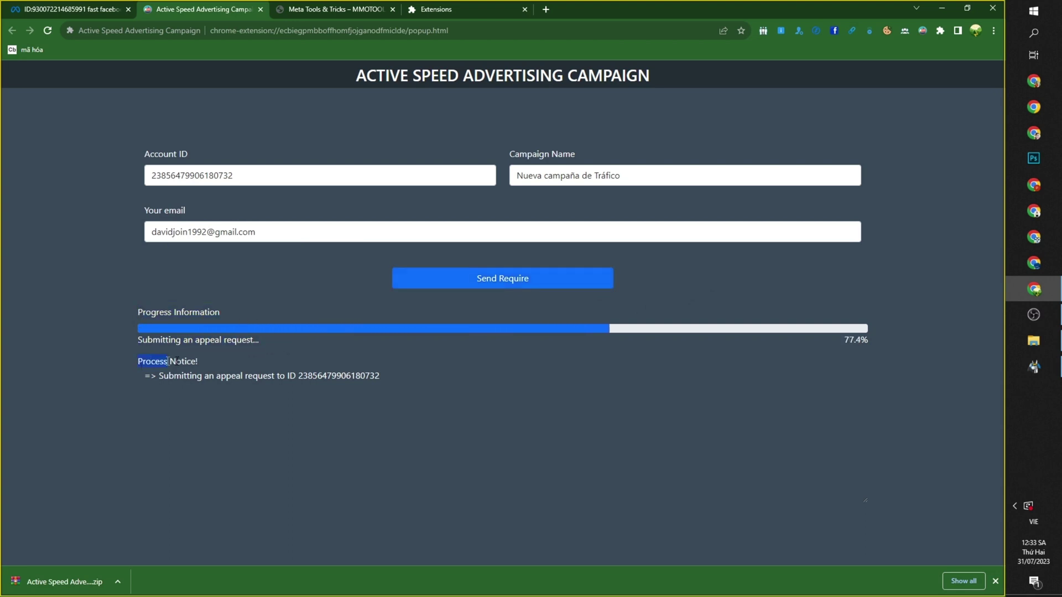
{"action": "left_click_drag", "start_coordinate": [150, 376], "coordinate": [234, 376]}
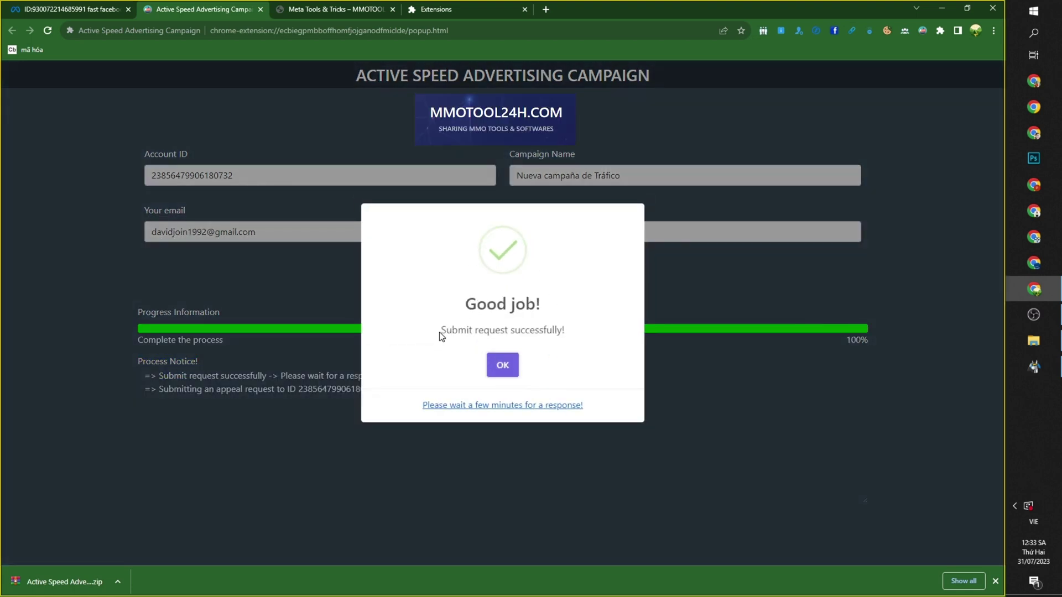
Close the 'Submit request successfully!' confirmation after reading its wait-for-response note.
{"action": "left_click_drag", "start_coordinate": [441, 335], "coordinate": [576, 335]}
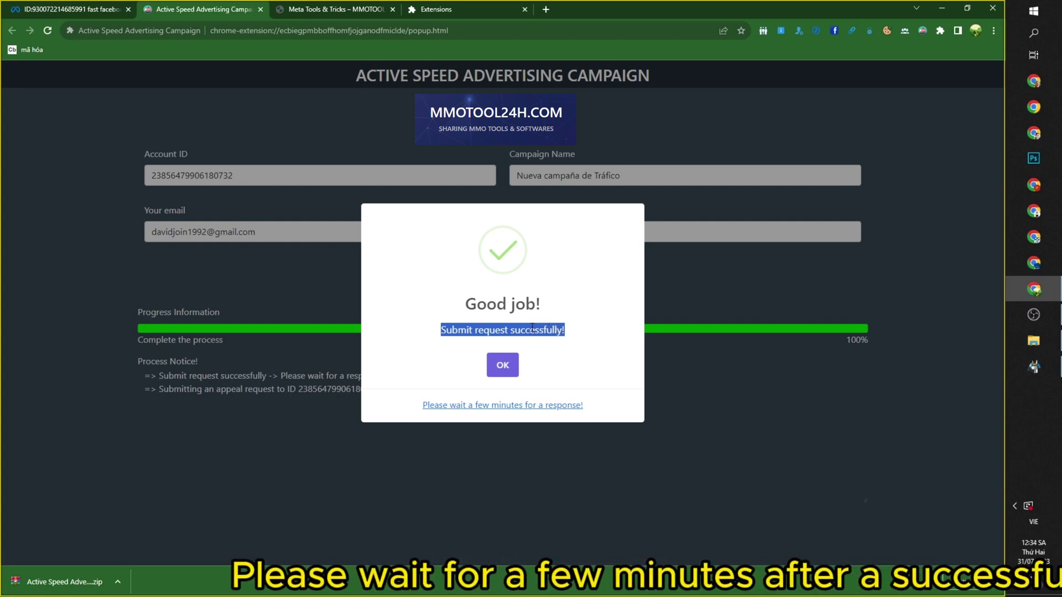
{"action": "left_click", "coordinate": [531, 330]}
{"action": "left_click_drag", "start_coordinate": [441, 332], "coordinate": [592, 332]}
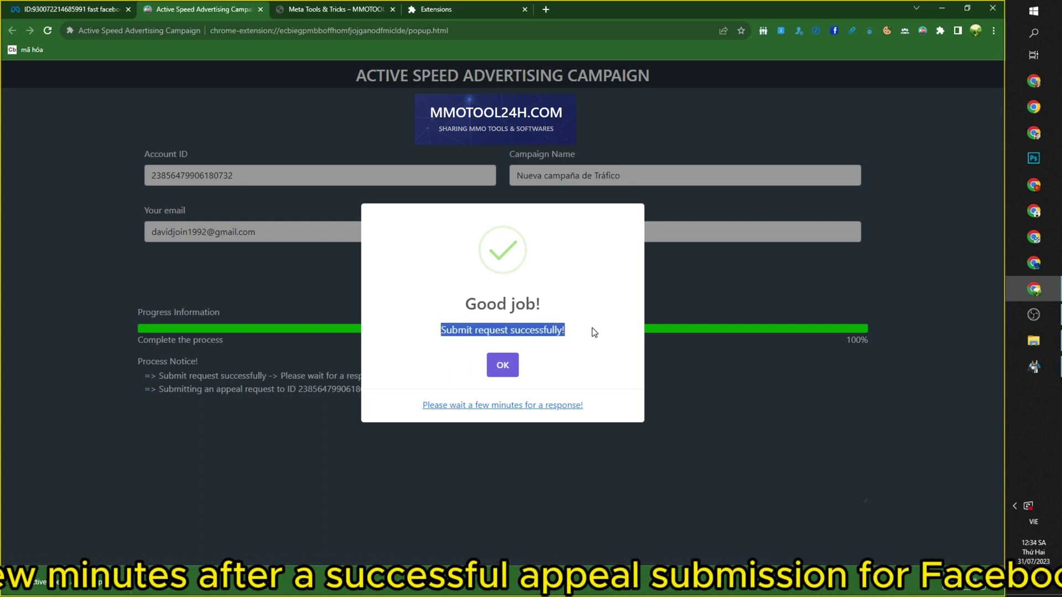
{"action": "left_click", "coordinate": [462, 382]}
{"action": "left_click_drag", "start_coordinate": [423, 405], "coordinate": [614, 404]}
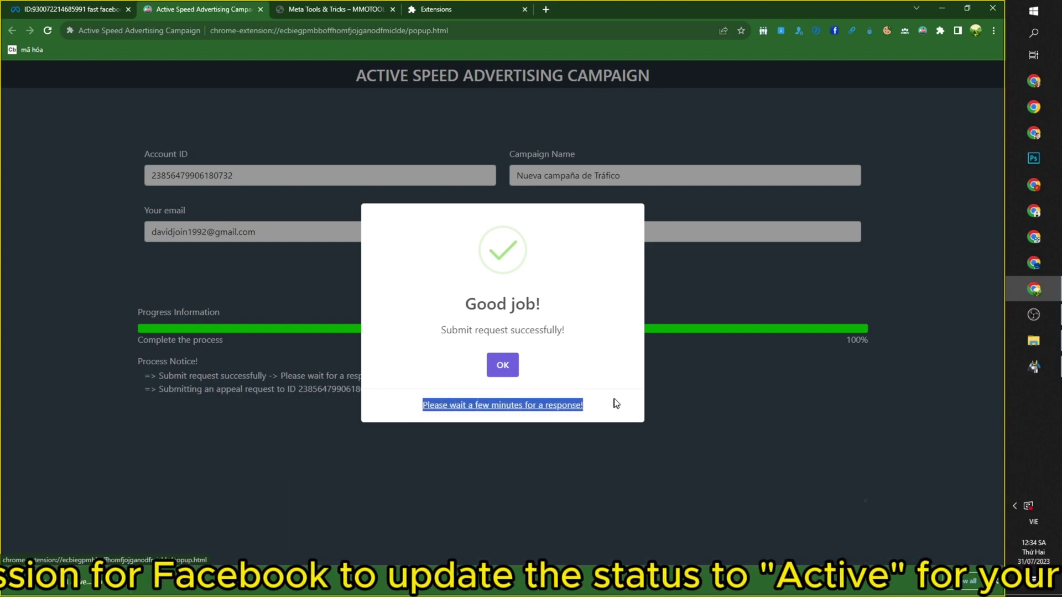
{"action": "left_click", "coordinate": [410, 406]}
{"action": "left_click_drag", "start_coordinate": [409, 406], "coordinate": [603, 403]}
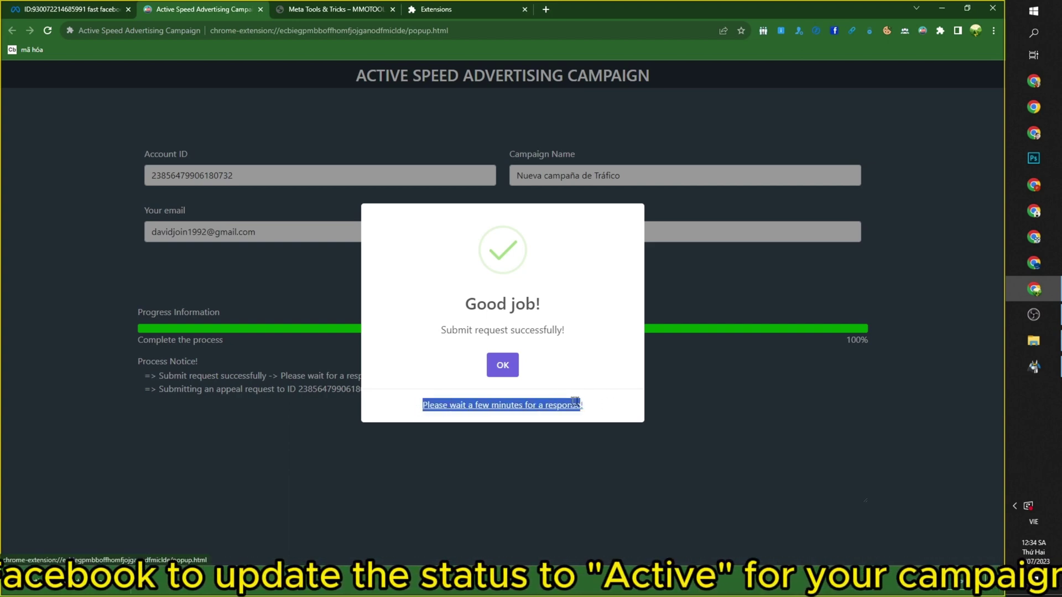
{"action": "left_click", "coordinate": [688, 406]}
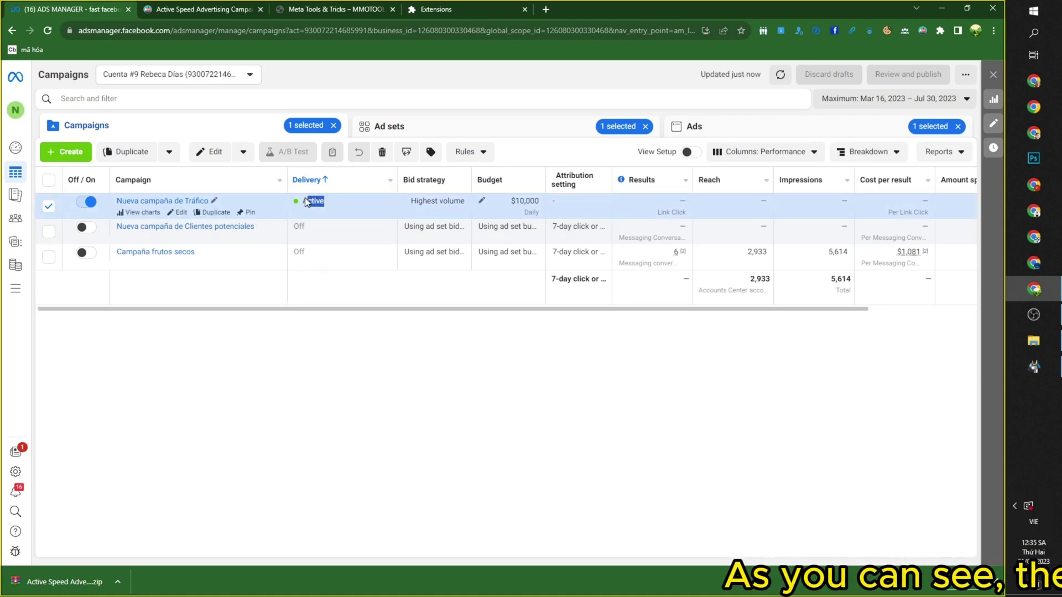
Reload Ads Manager to verify Nueva campaña de Tráfico stays Active with its $10,000 daily budget.
{"action": "left_click", "coordinate": [366, 394]}
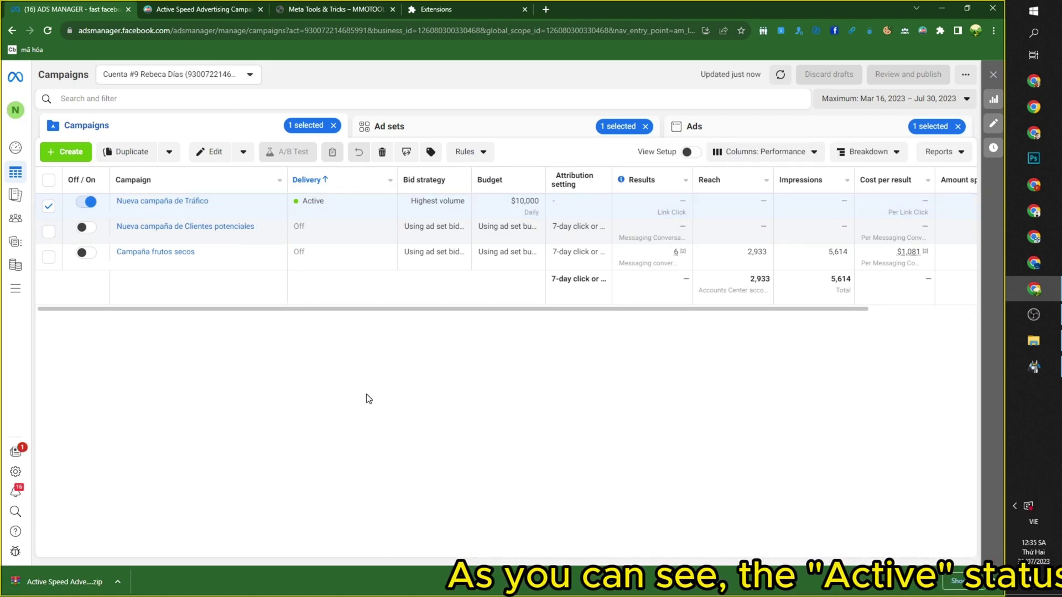
{"action": "left_click", "coordinate": [49, 32]}
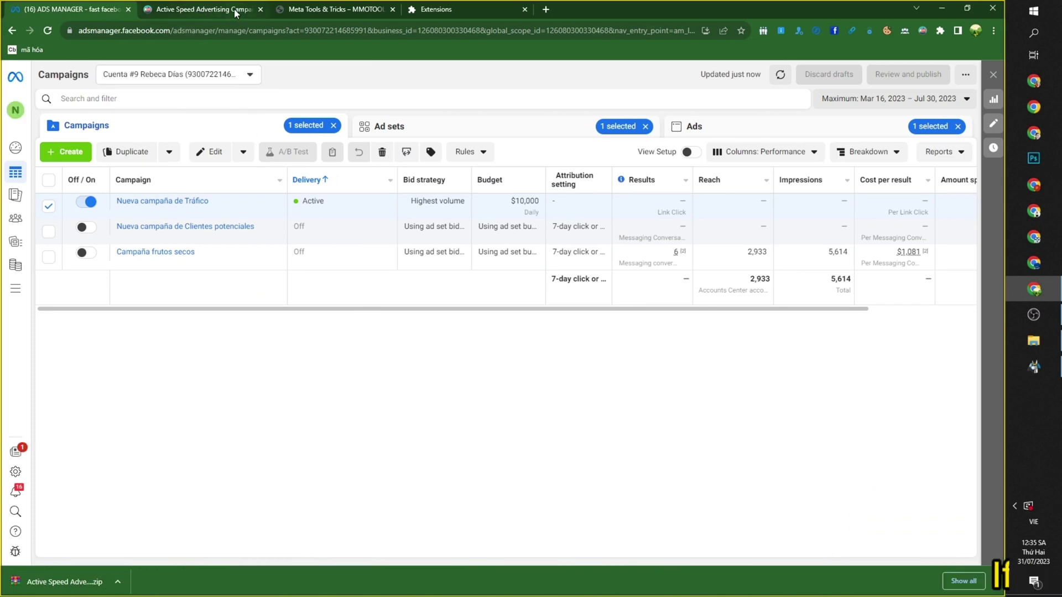
Switch to the Meta Tools & Tricks – MMOTOOL tab and browse its tool article cards.
{"action": "left_click", "coordinate": [337, 10]}
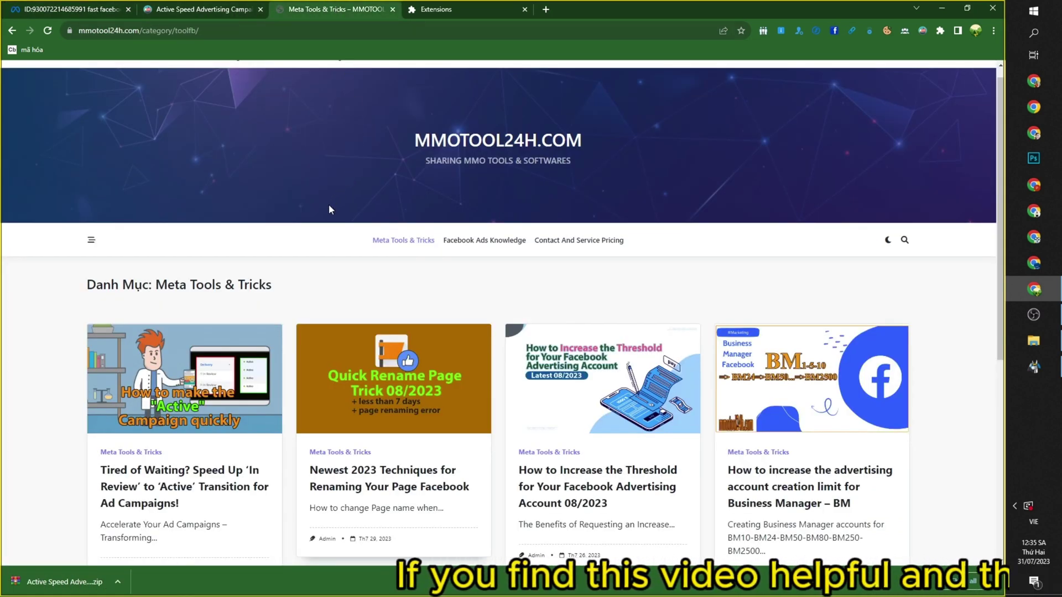
{"action": "scroll", "coordinate": [983, 159], "scroll_direction": "down", "scroll_amount": 5}
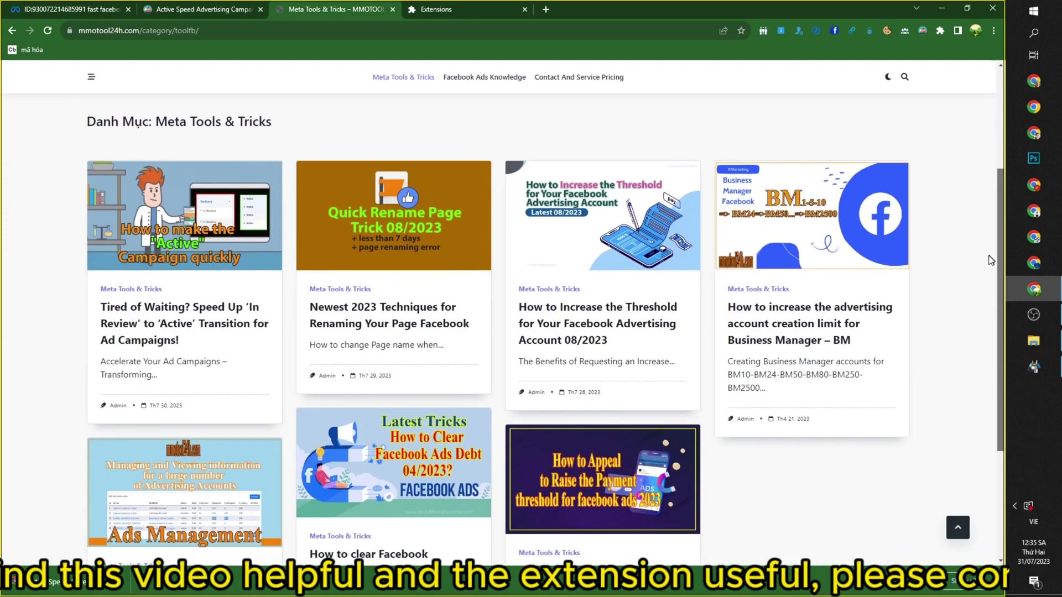
{"action": "scroll", "coordinate": [973, 322], "scroll_direction": "down", "scroll_amount": 2}
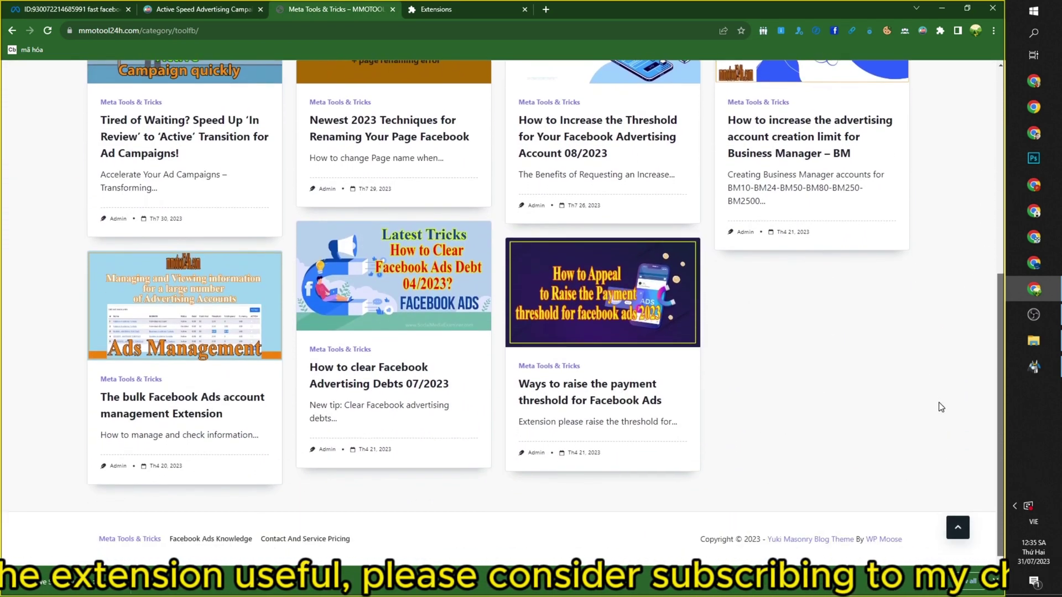
{"action": "scroll", "coordinate": [968, 308], "scroll_direction": "up", "scroll_amount": 5}
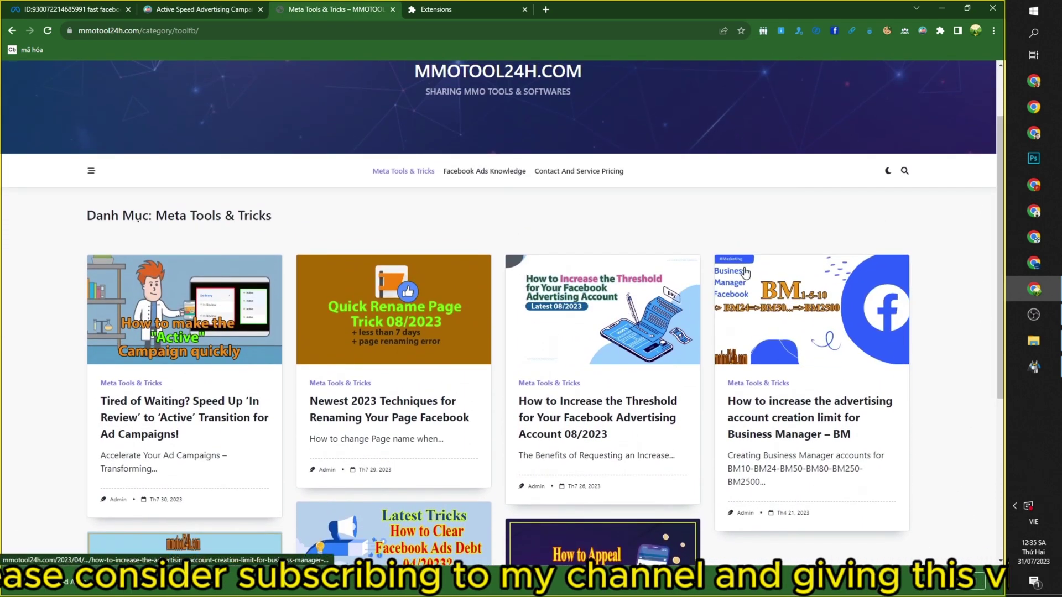